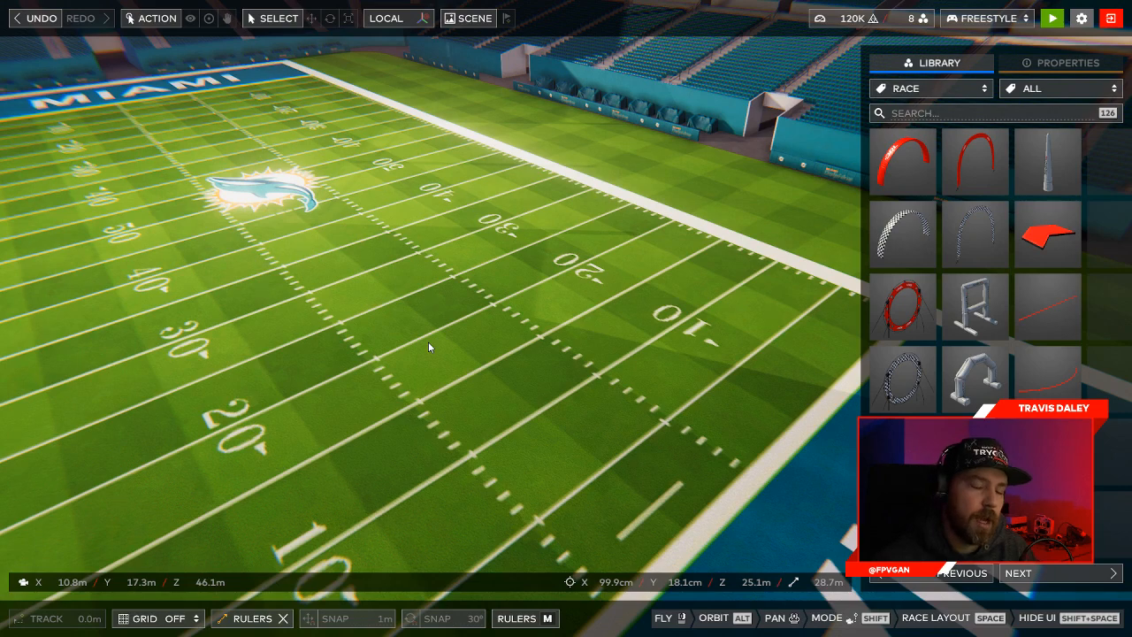
Draw an open oval of seven points around the football field with the Spline Tool, ending near the 20-yard line on the starting side.
right_click_drag(428, 343, 572, 252)
key("w")
left_click(949, 92)
right_click_drag(637, 198, 655, 181)
left_click(902, 161)
right_click_drag(778, 244, 667, 283)
key("w")
key("s")
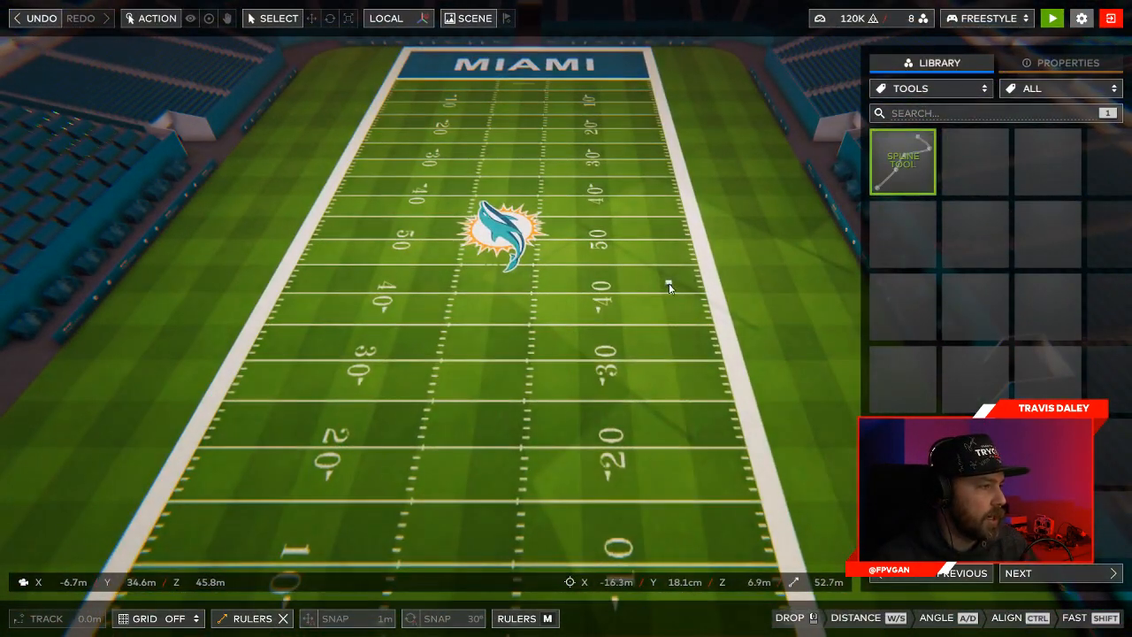
left_click(670, 285)
left_click(639, 152)
left_click(528, 89)
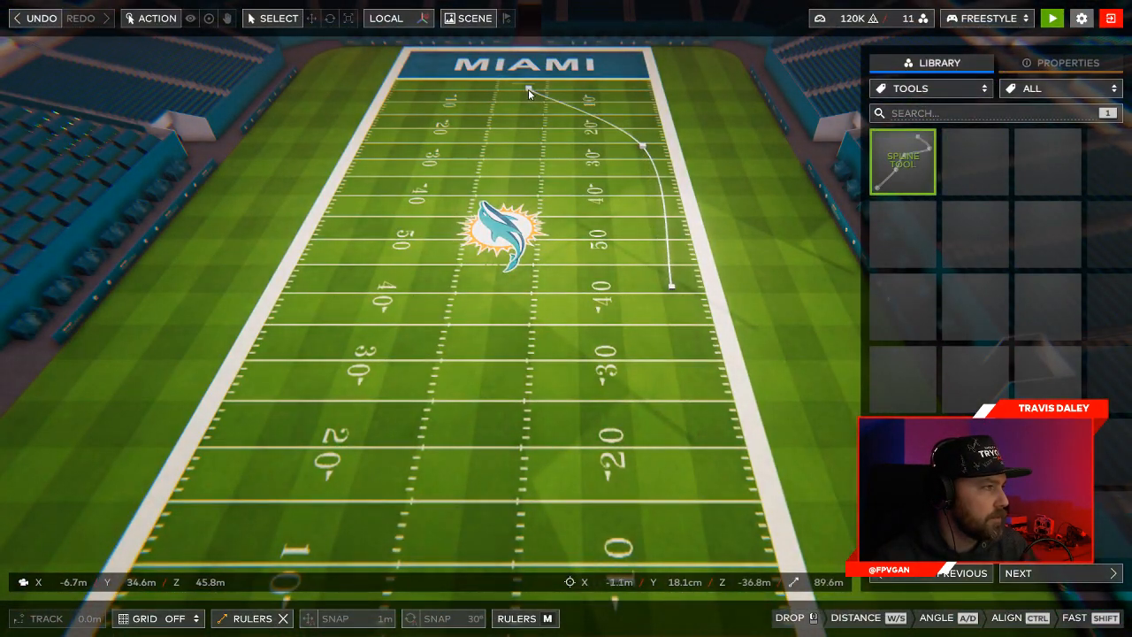
left_click(265, 471)
right_click_drag(265, 470, 433, 492)
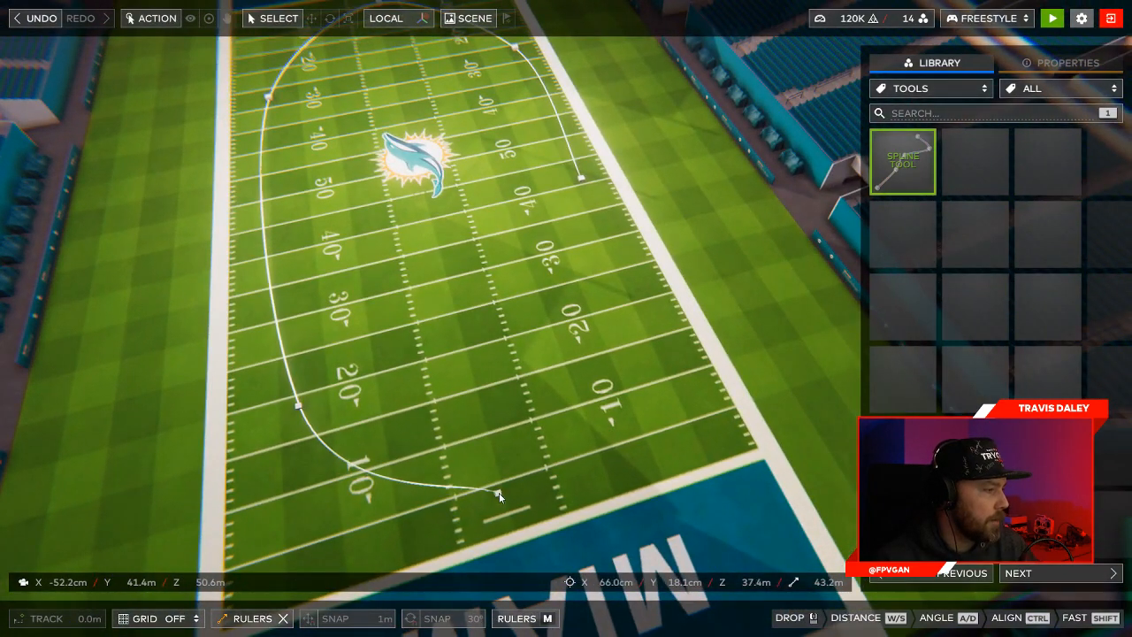
left_click(499, 493)
right_click_drag(590, 331, 566, 291)
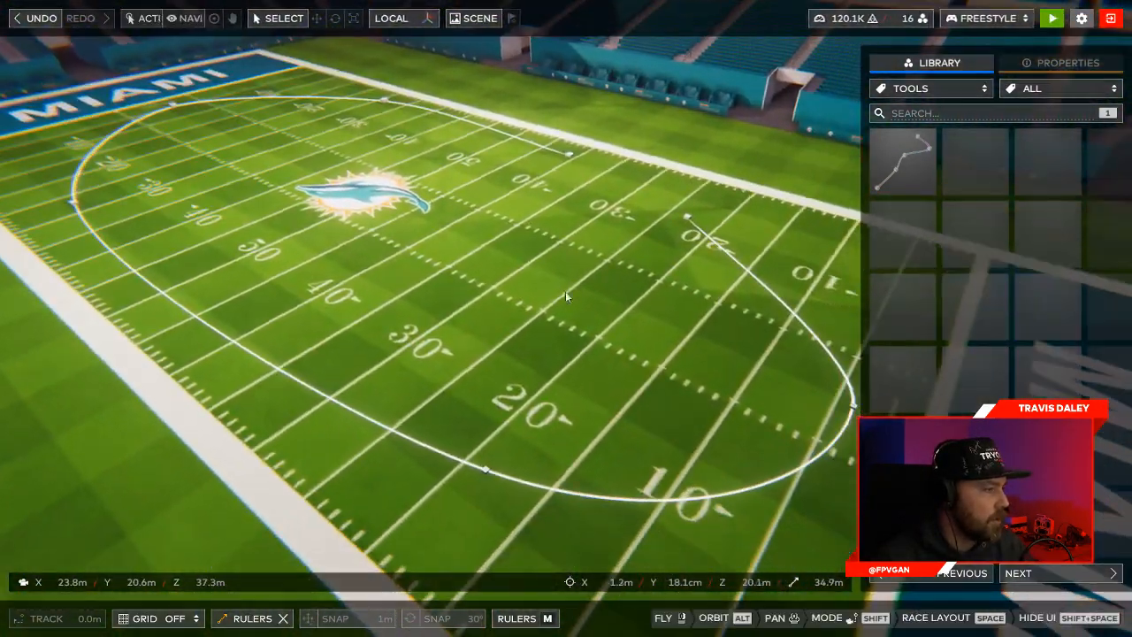
Distribute the Gate Regional 02 A race gate along the selected spline.
left_click(486, 470)
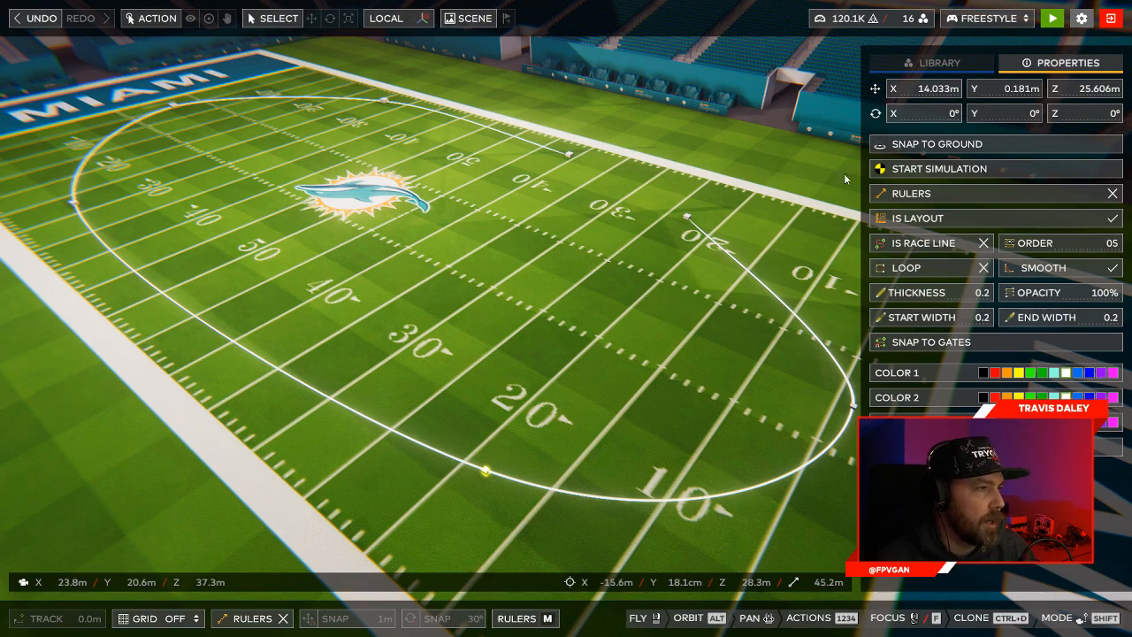
left_click(937, 63)
scroll(947, 87, "down", 3)
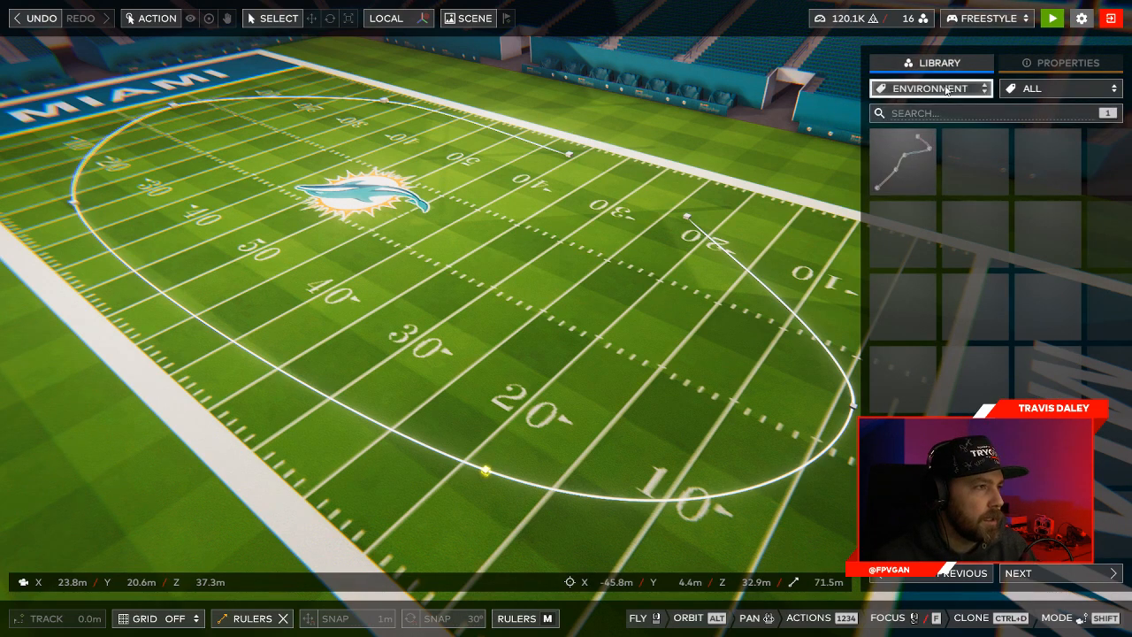
left_click(1042, 574)
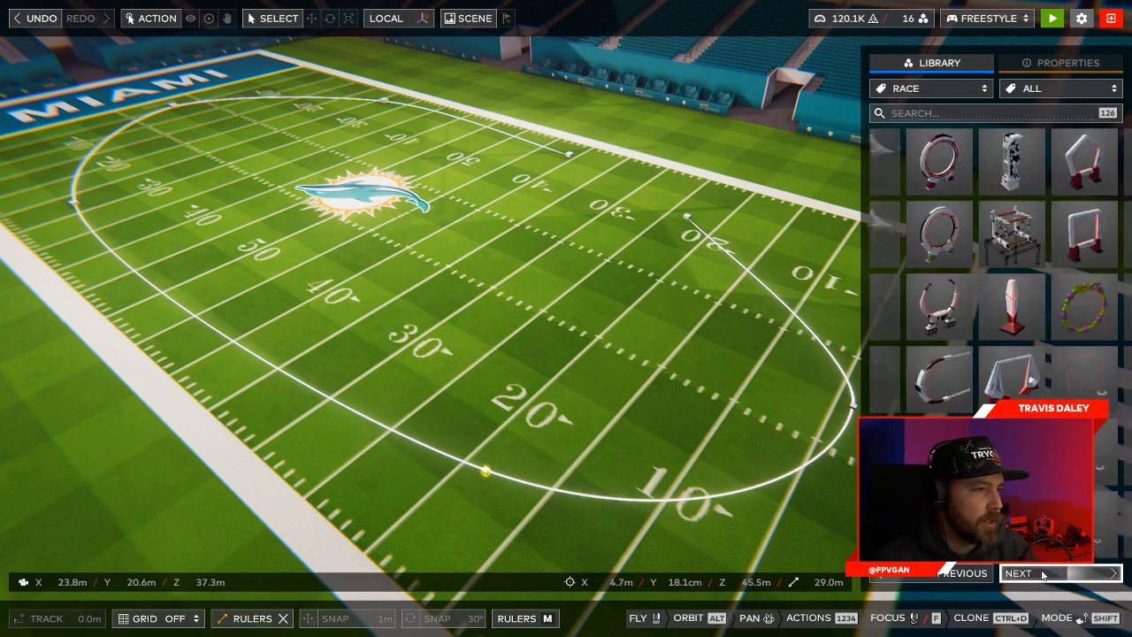
left_click(1042, 574)
left_click(1042, 574)
left_click(1042, 574)
left_click(1042, 574)
left_click(1042, 574)
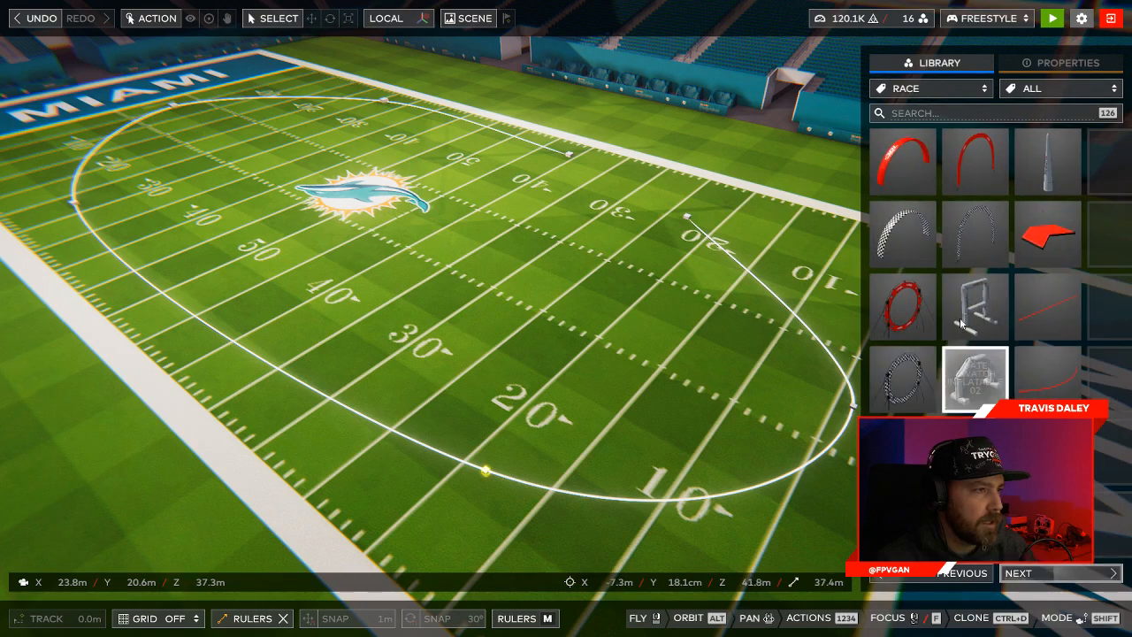
left_click(902, 159)
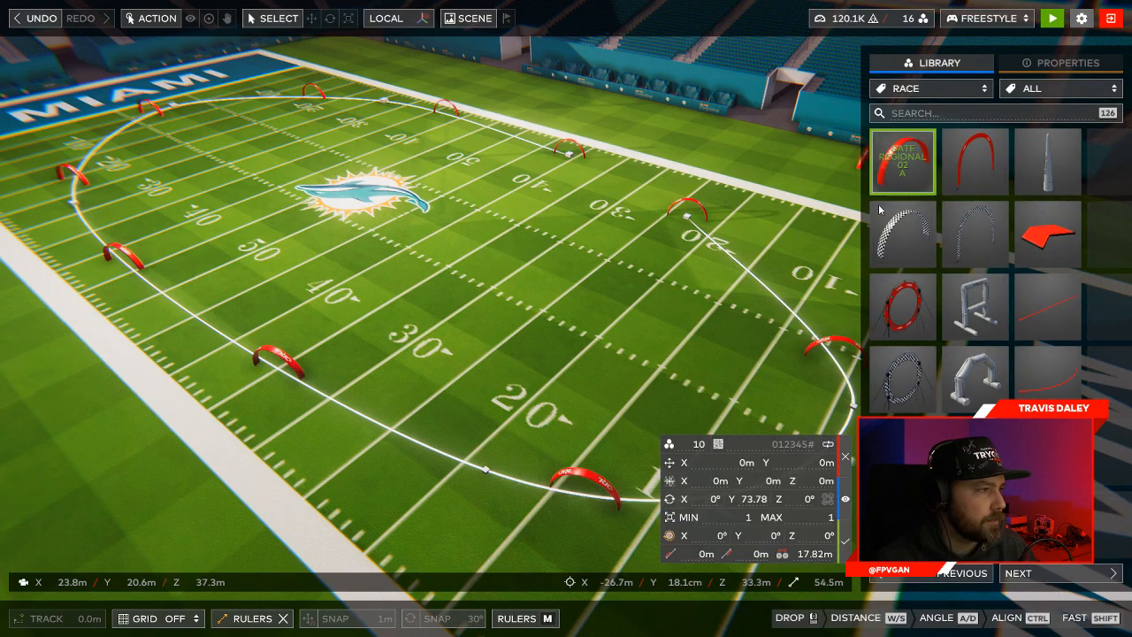
Set the gate spacing along the spline to EVEN and the Y rotation to 0°.
left_click(812, 555)
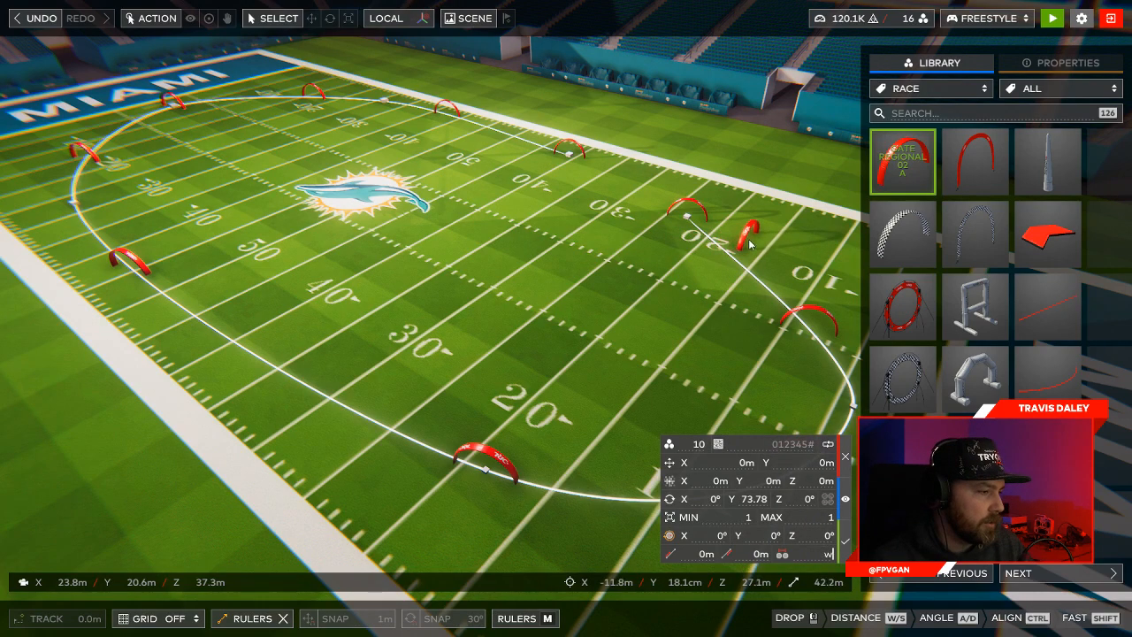
right_click_drag(746, 243, 719, 231)
left_click(762, 504)
right_click(762, 504)
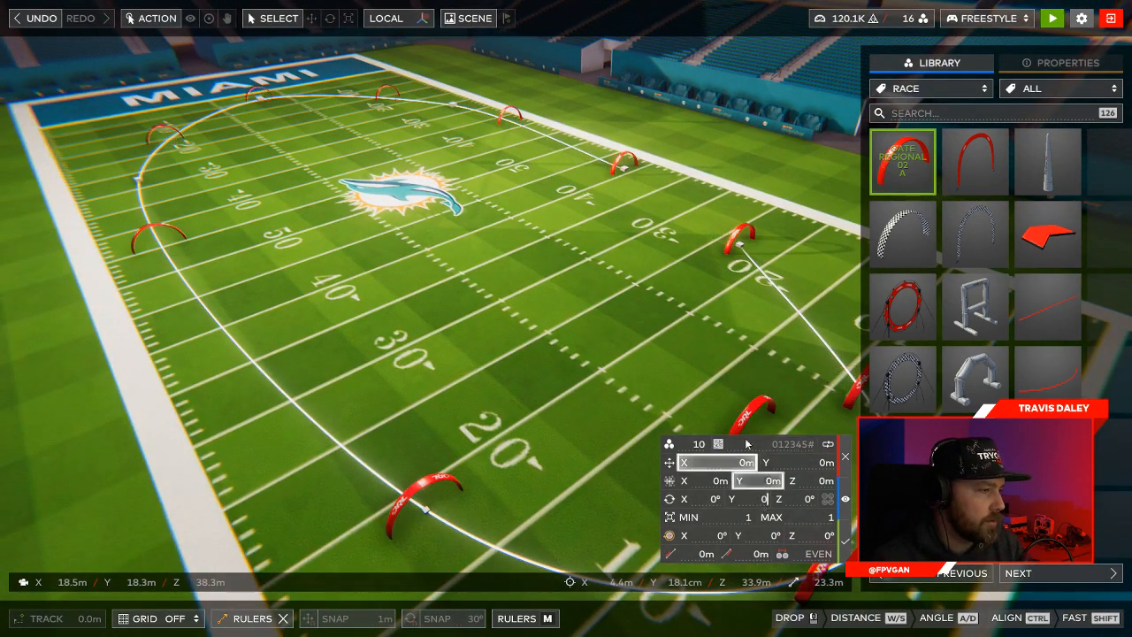
Reduce the number of gates along the spline to 8.
right_click_drag(745, 274, 669, 261)
key("w")
right_click_drag(737, 363, 708, 354)
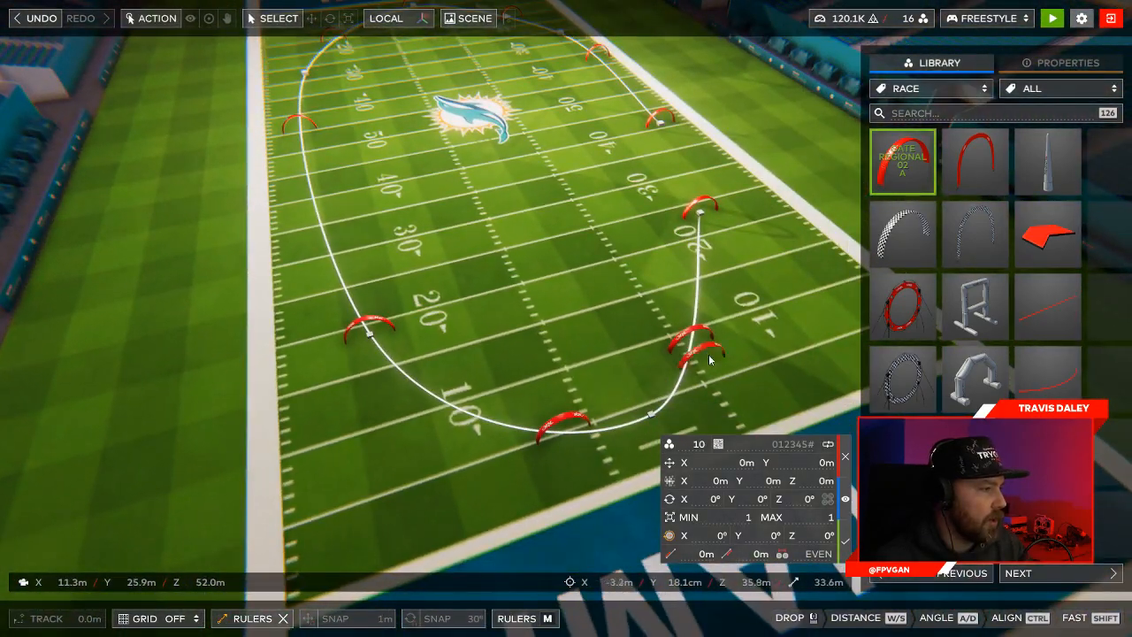
right_click_drag(765, 282, 687, 276)
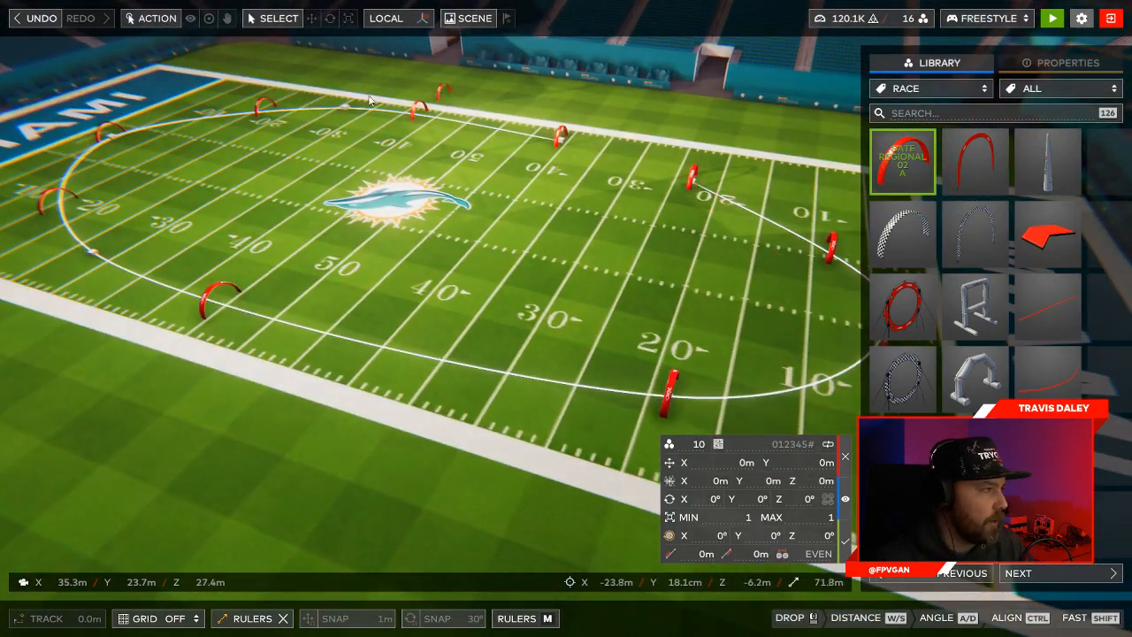
right_click_drag(384, 240, 460, 253)
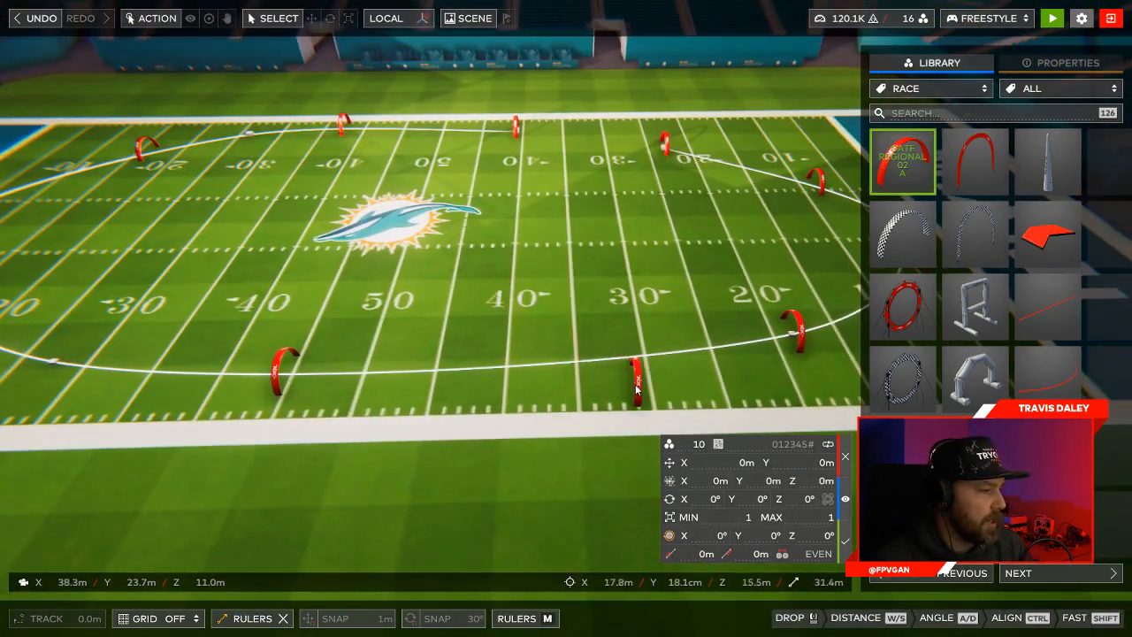
right_click_drag(636, 389, 423, 174)
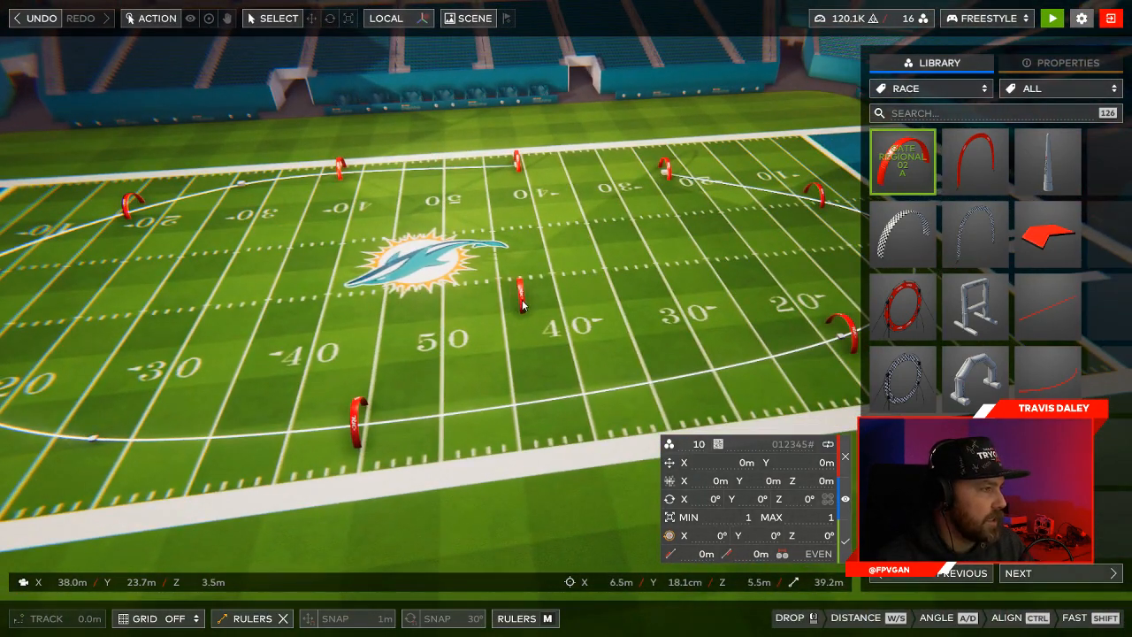
right_click_drag(522, 306, 547, 306)
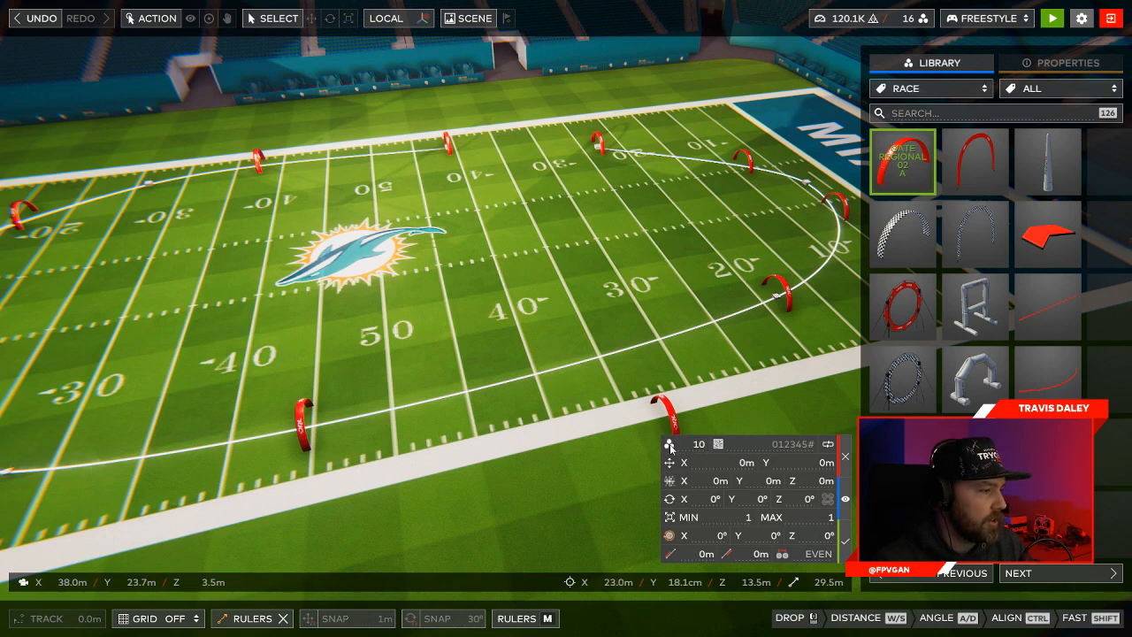
left_click_drag(669, 448, 658, 450)
right_click_drag(591, 311, 642, 313)
key("a")
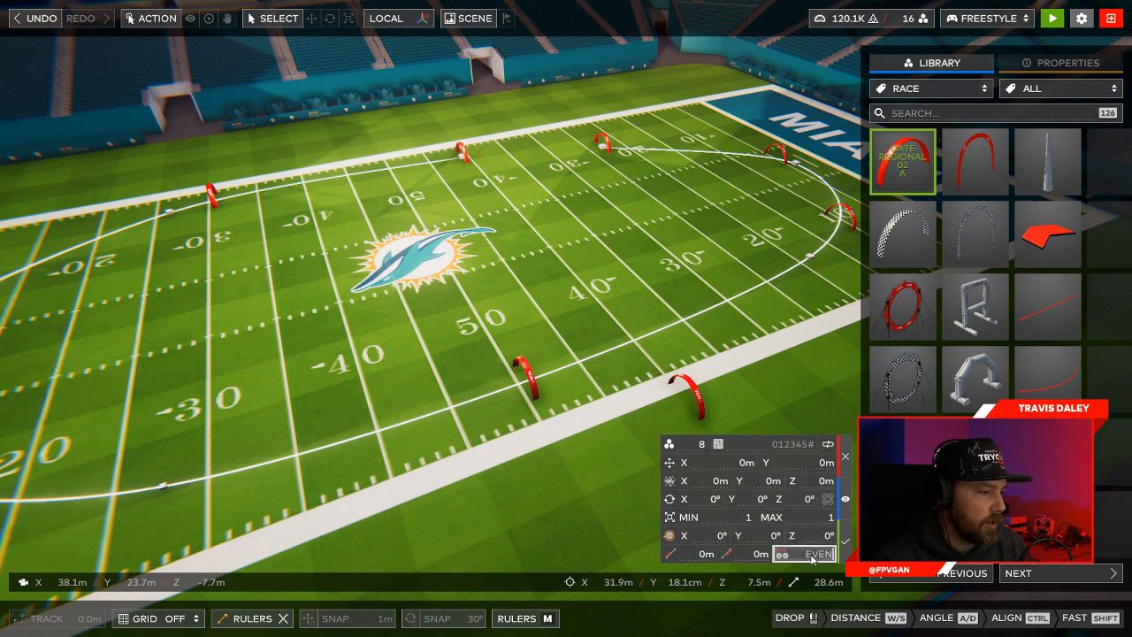
Set the gate spacing to 10 m and the number of gates to 10.
type("10m")
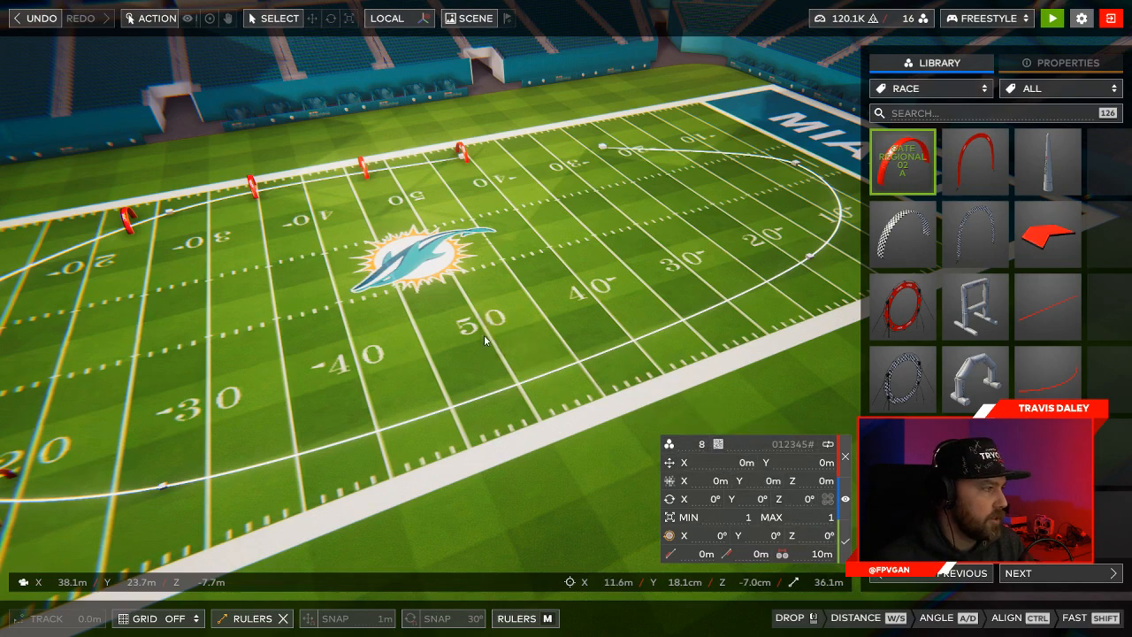
right_click_drag(484, 333, 509, 309)
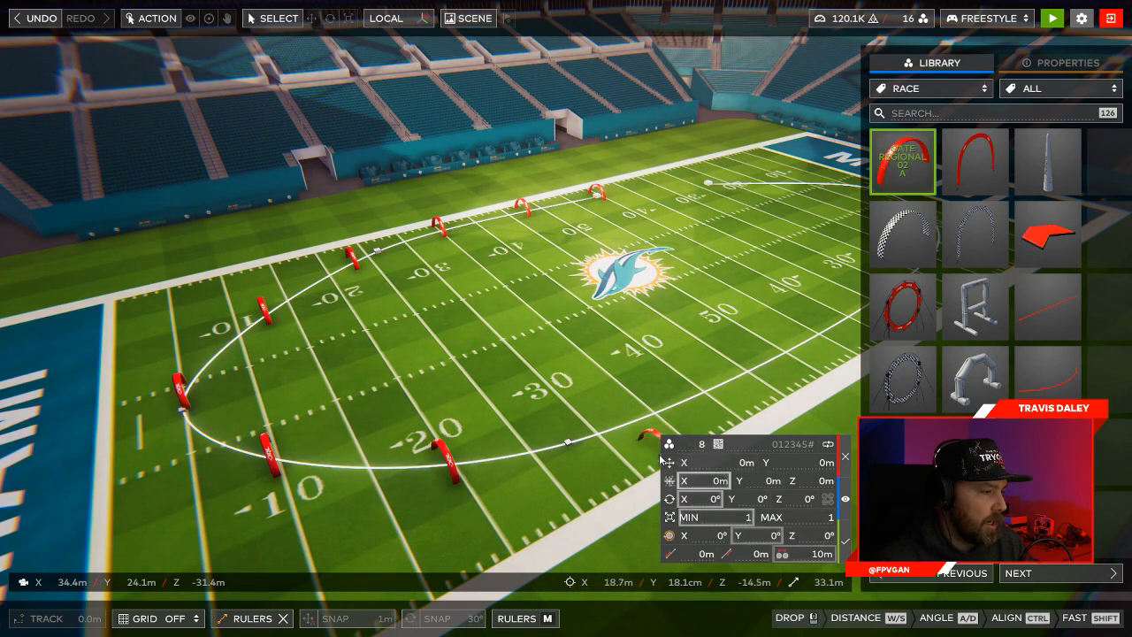
mouse_move(672, 447)
left_mouse_down()
mouse_move(722, 444)
mouse_move(680, 443)
left_mouse_up()
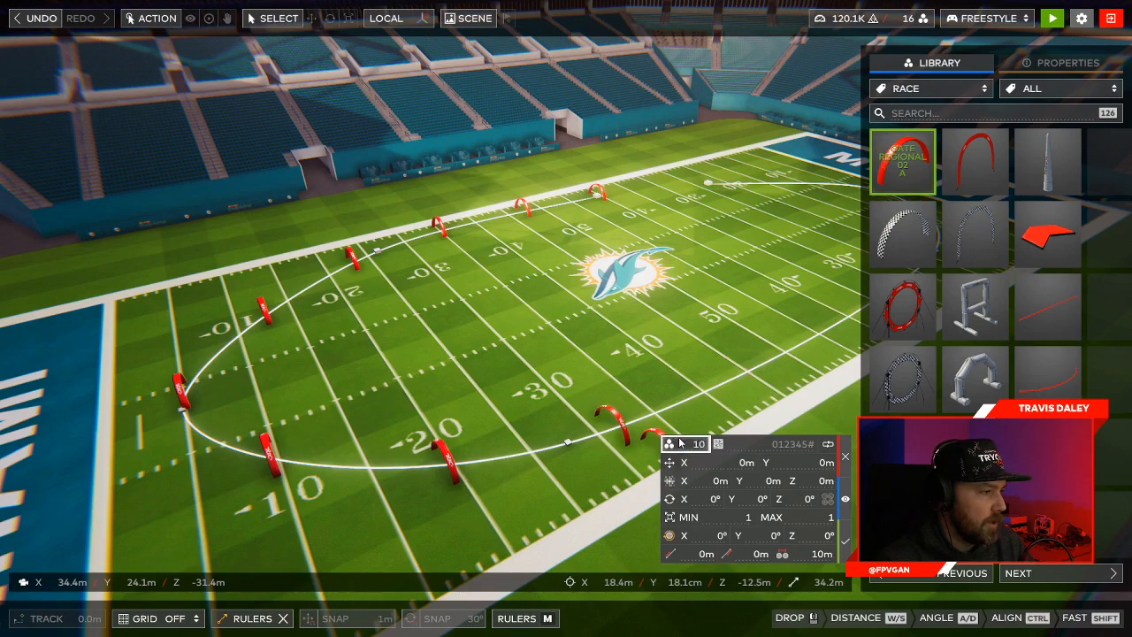
Widen the gate spacing along the spline to 18.7 m.
left_click_drag(781, 554, 836, 544)
right_click_drag(570, 389, 476, 396)
key("w")
key("a")
key("s")
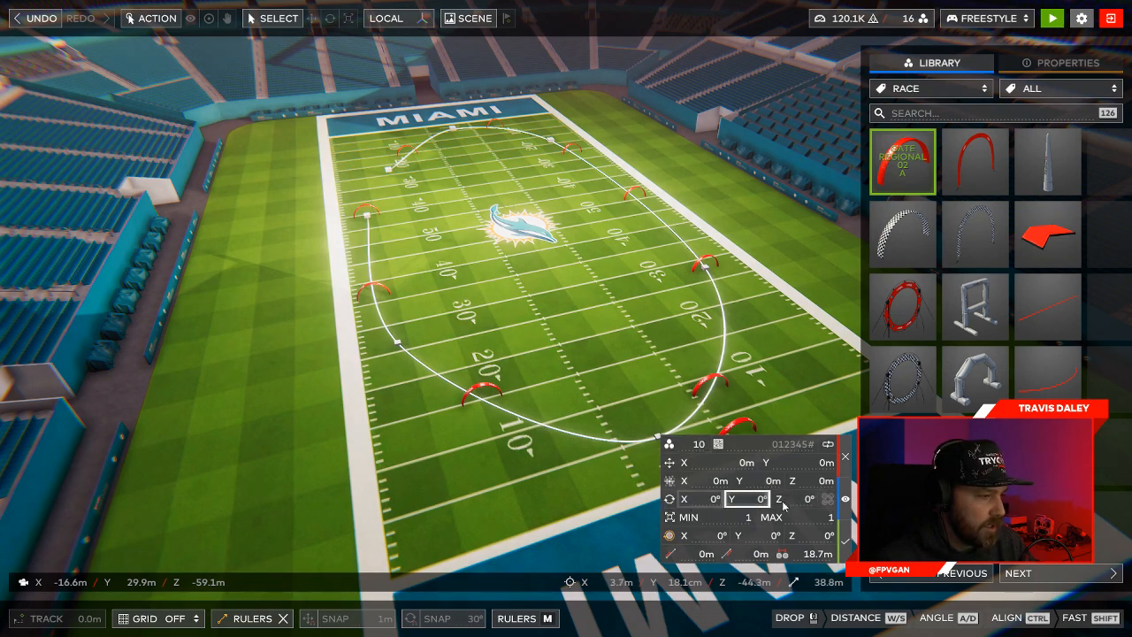
Turn on the orientation option that accompanies the X, Y and Z rotation values of the spline's gates.
left_click(828, 500)
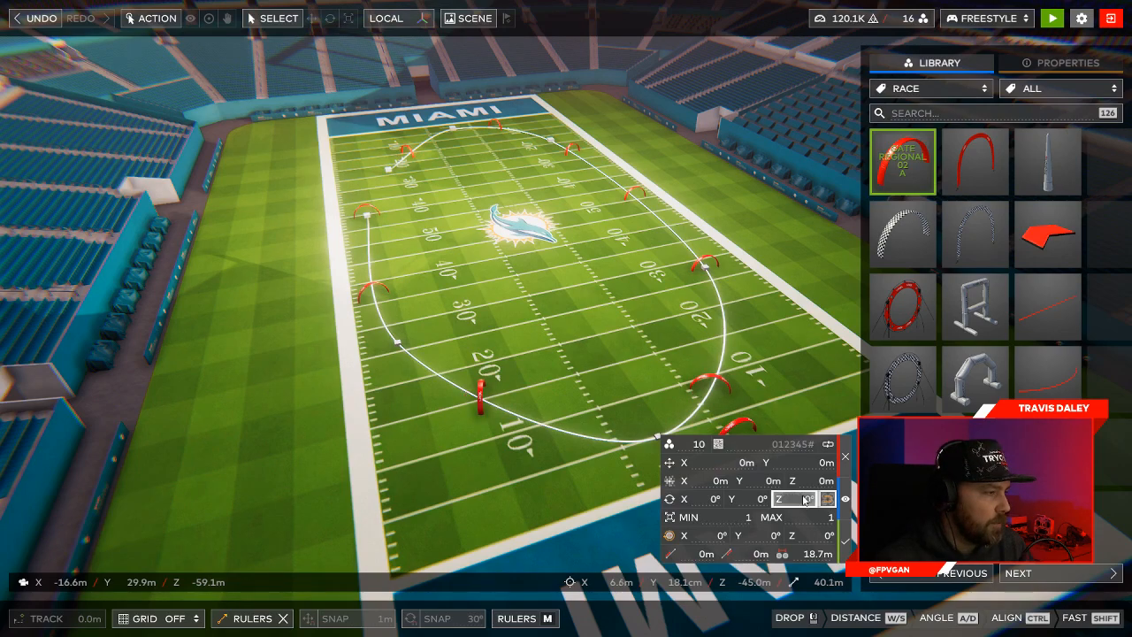
right_click_drag(530, 422, 571, 416)
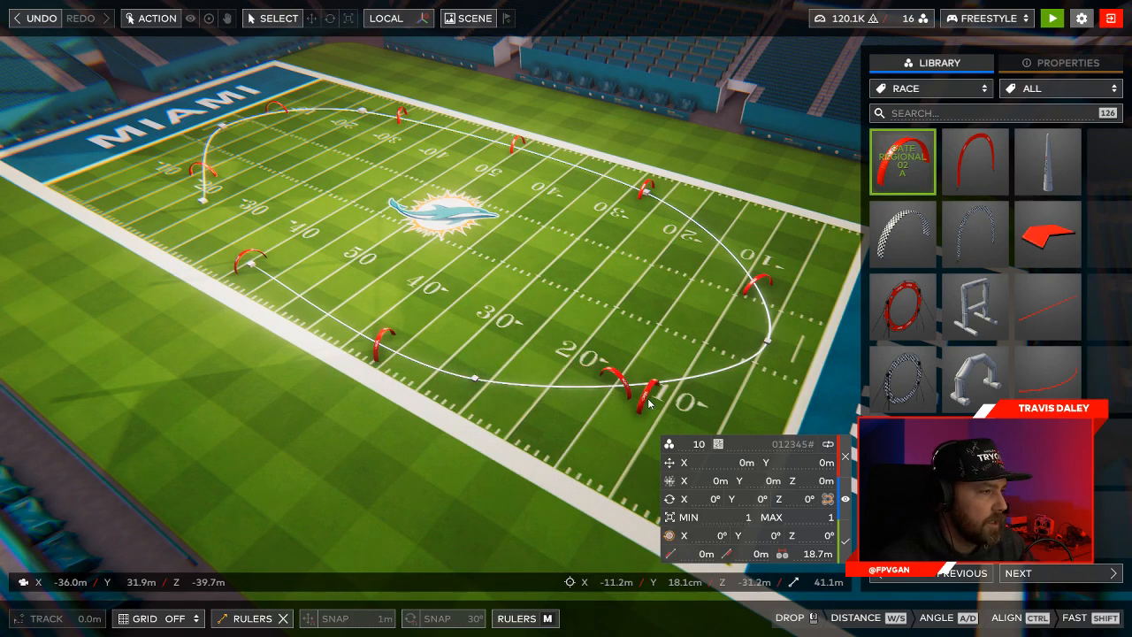
right_click_drag(648, 403, 650, 349)
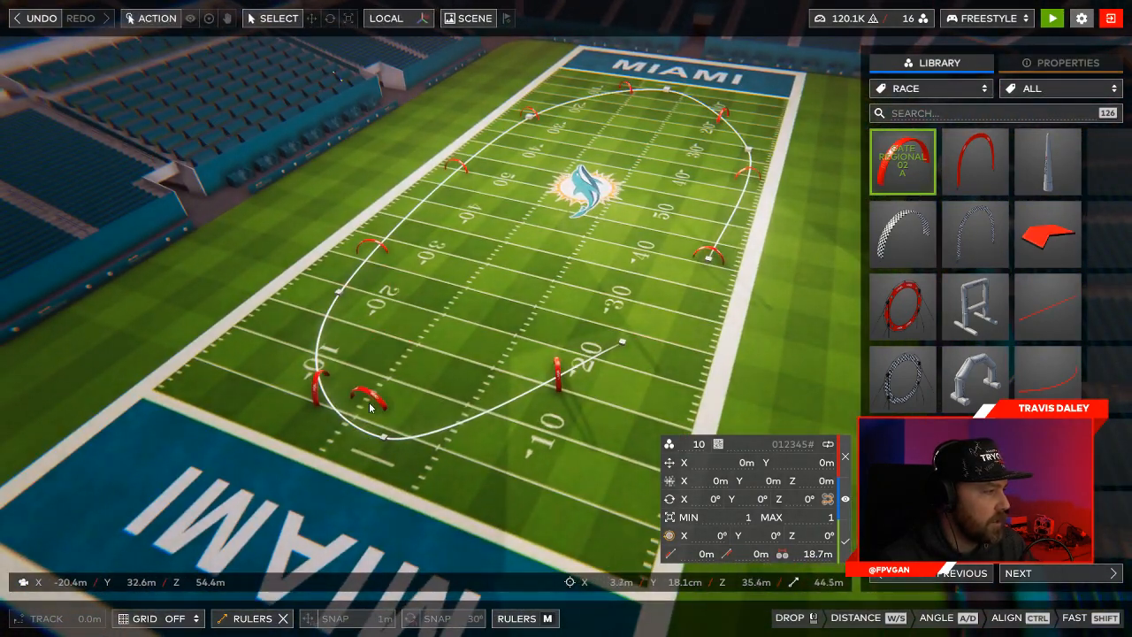
right_click_drag(506, 407, 575, 372)
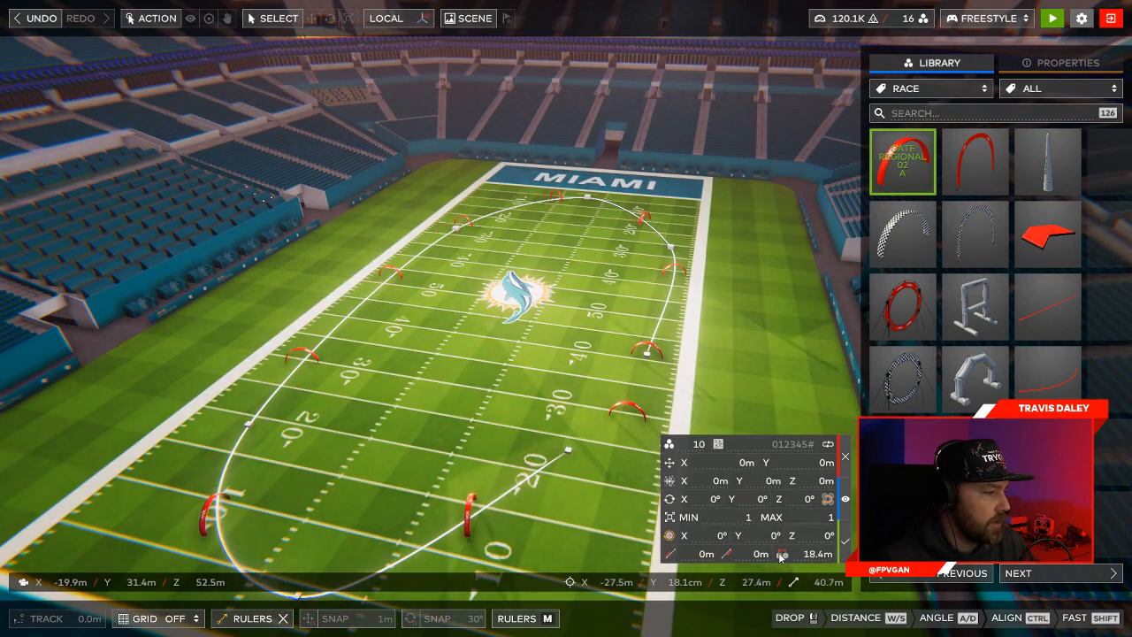
Set the gate spacing to 20.7 m and the number of gates along the spline to 9.
left_click_drag(780, 557, 785, 557)
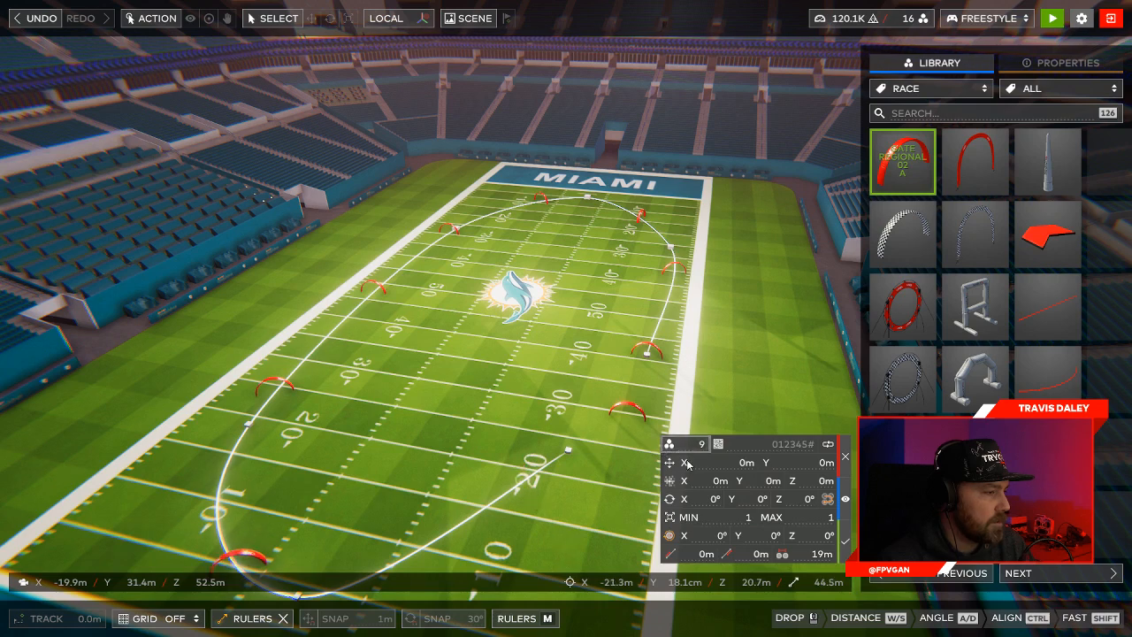
left_click_drag(783, 556, 793, 558)
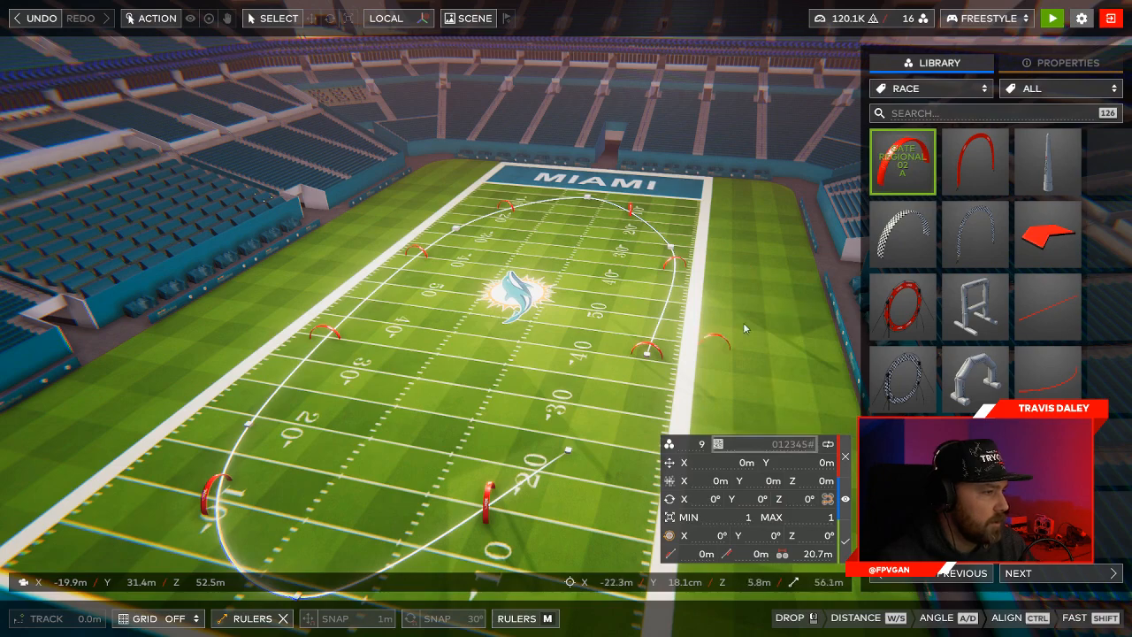
key("d")
right_click_drag(731, 327, 669, 451)
key("d")
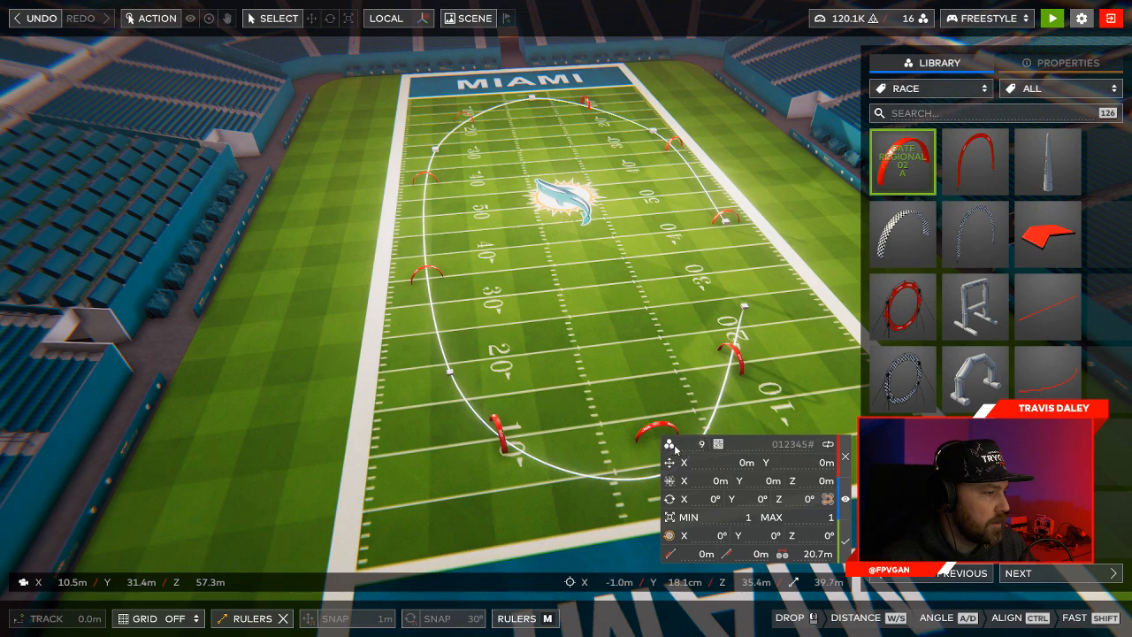
Set the number of gates along the spline to 10 with a spacing of 18.8 m.
left_click_drag(783, 554, 772, 555)
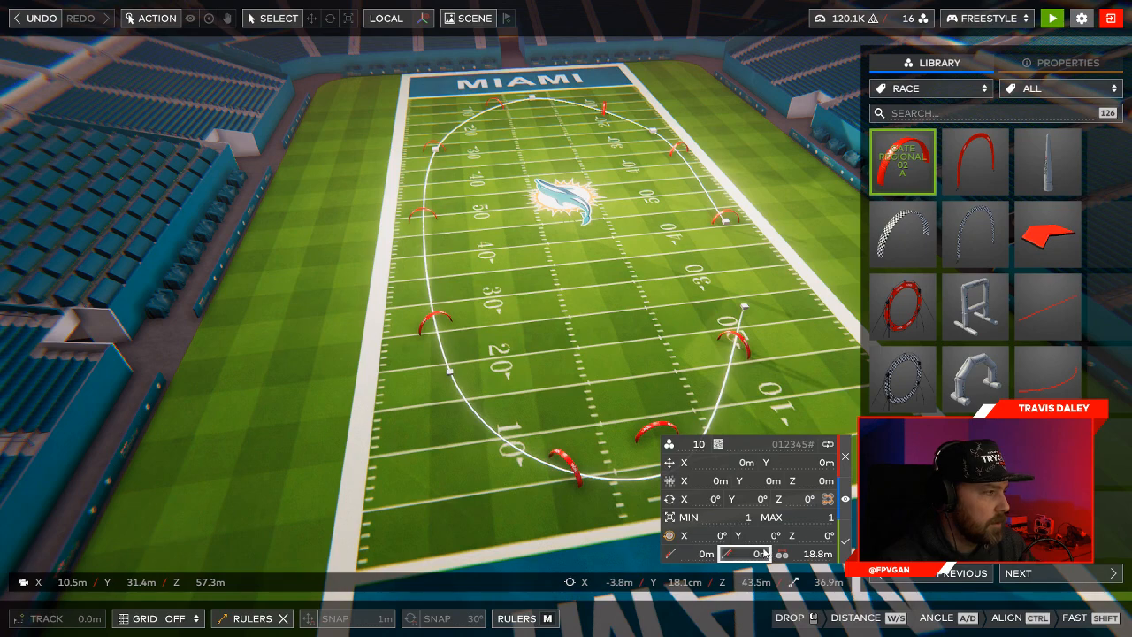
middle_click_drag(561, 377, 613, 367)
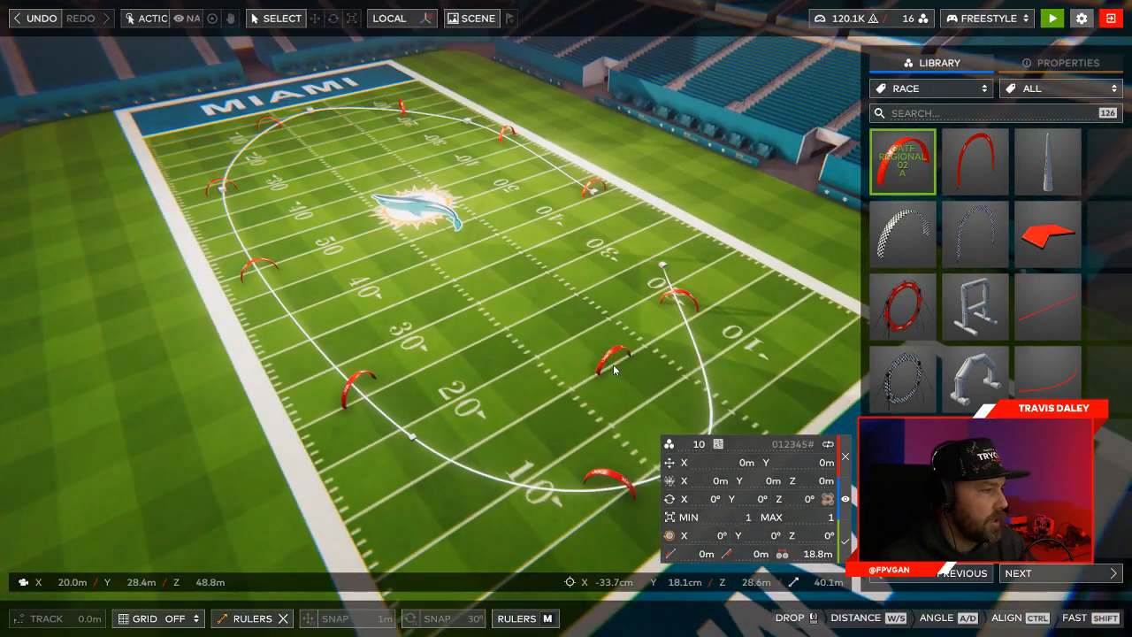
left_click_drag(613, 364, 602, 368)
left_click_drag(487, 329, 524, 337)
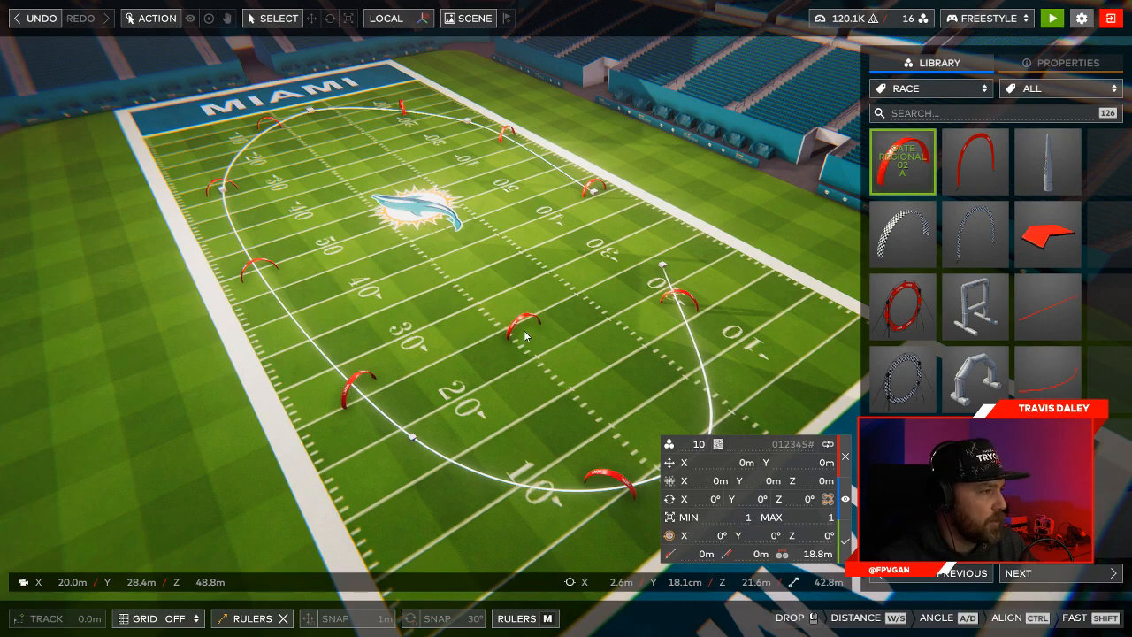
middle_click_drag(524, 330, 398, 312)
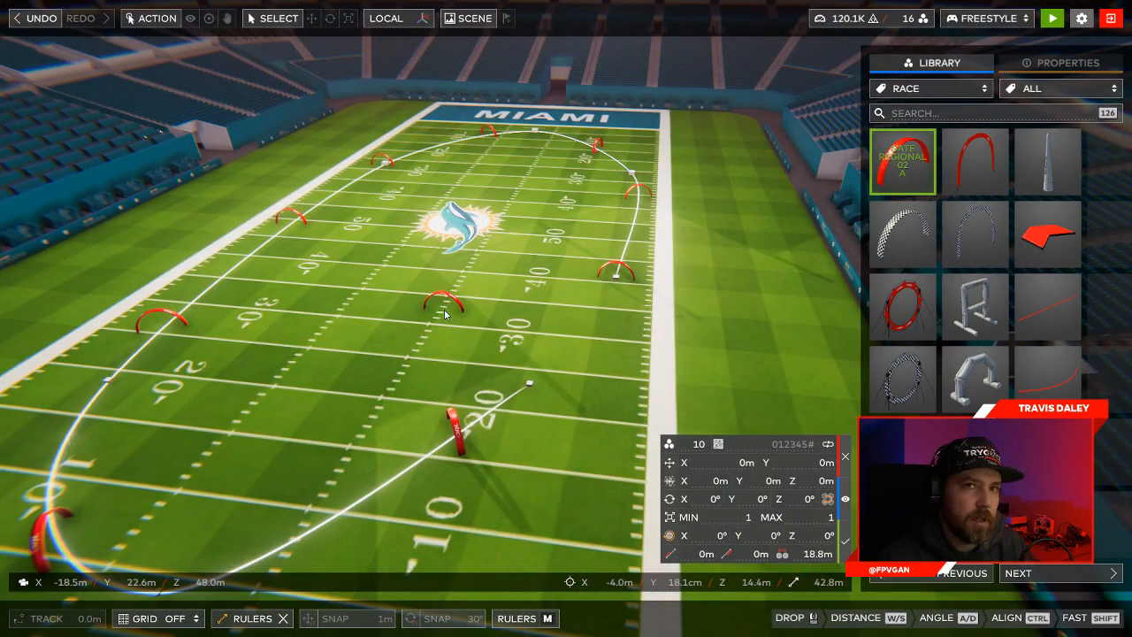
middle_click_drag(423, 319, 458, 328)
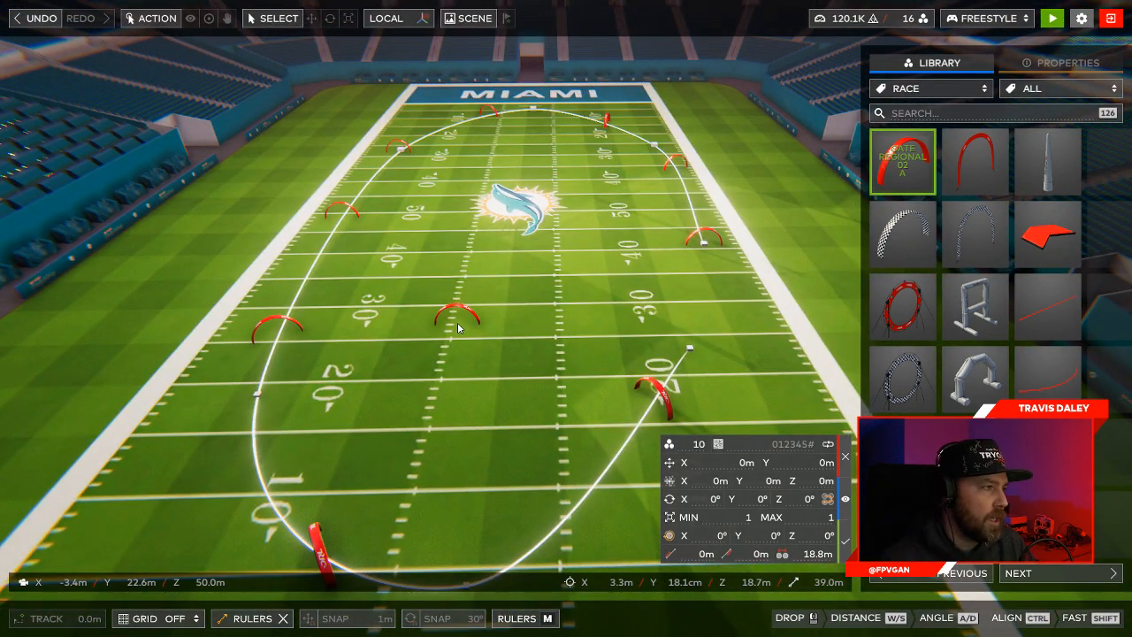
Add Gate Regional 02 B to the gates along the spline and set the sequence pattern to 12.
left_click(896, 237)
middle_click_drag(496, 315, 537, 325)
right_click_drag(536, 323, 517, 302)
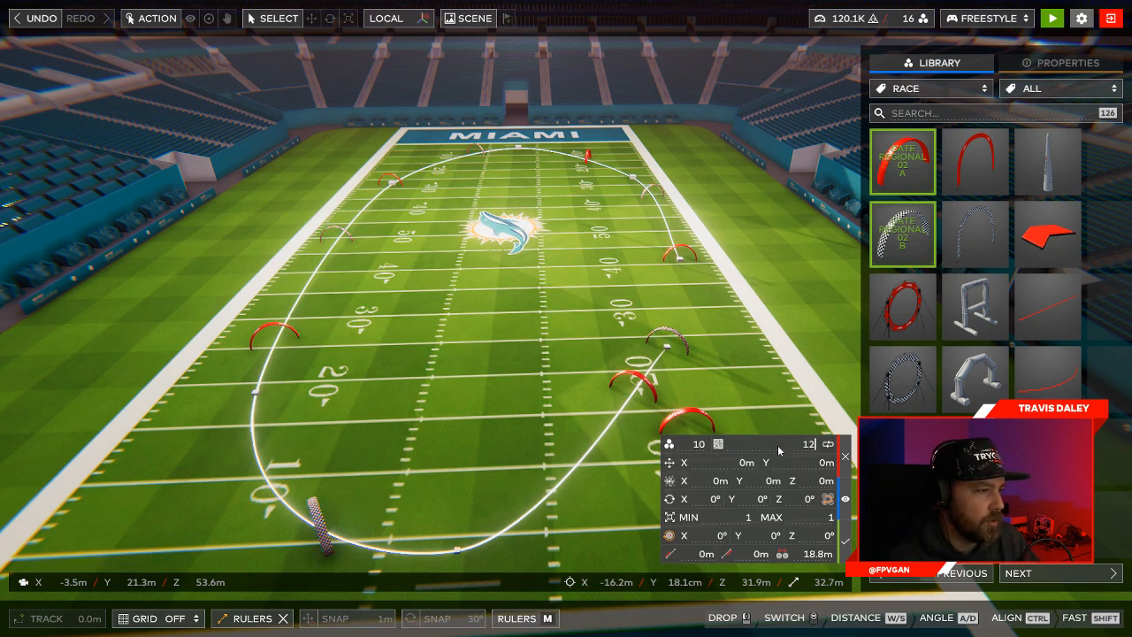
left_click(819, 450)
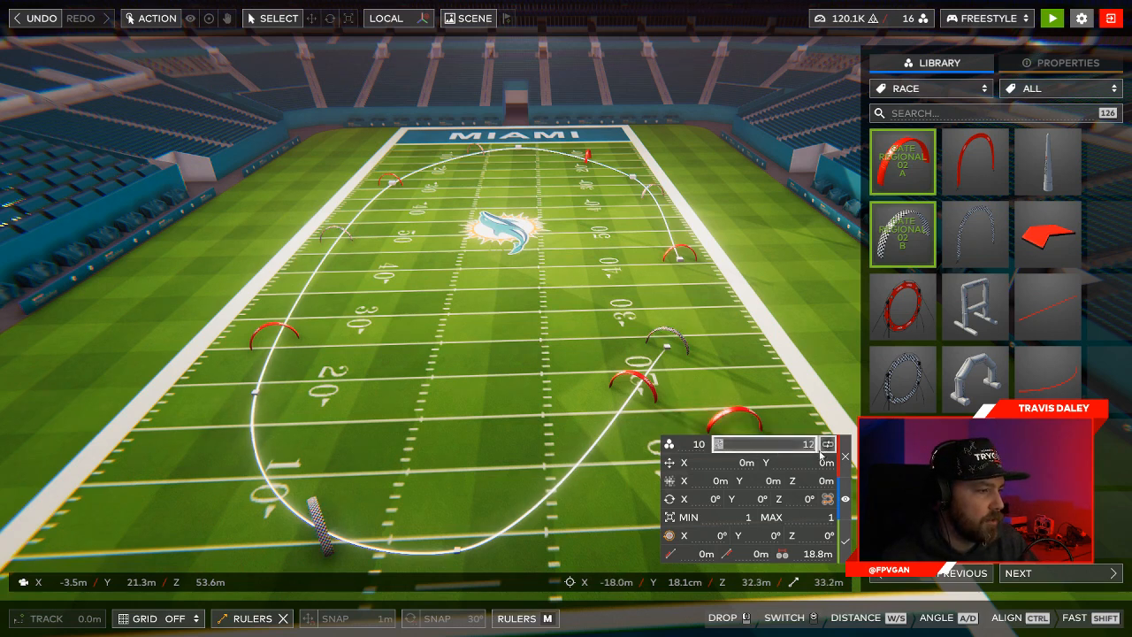
Set the gate sequence pattern along the spline to 1221 with a gate spacing of 17.3 m.
type("W")
right_click_drag(653, 377, 531, 412)
key("w")
key("s")
key("a")
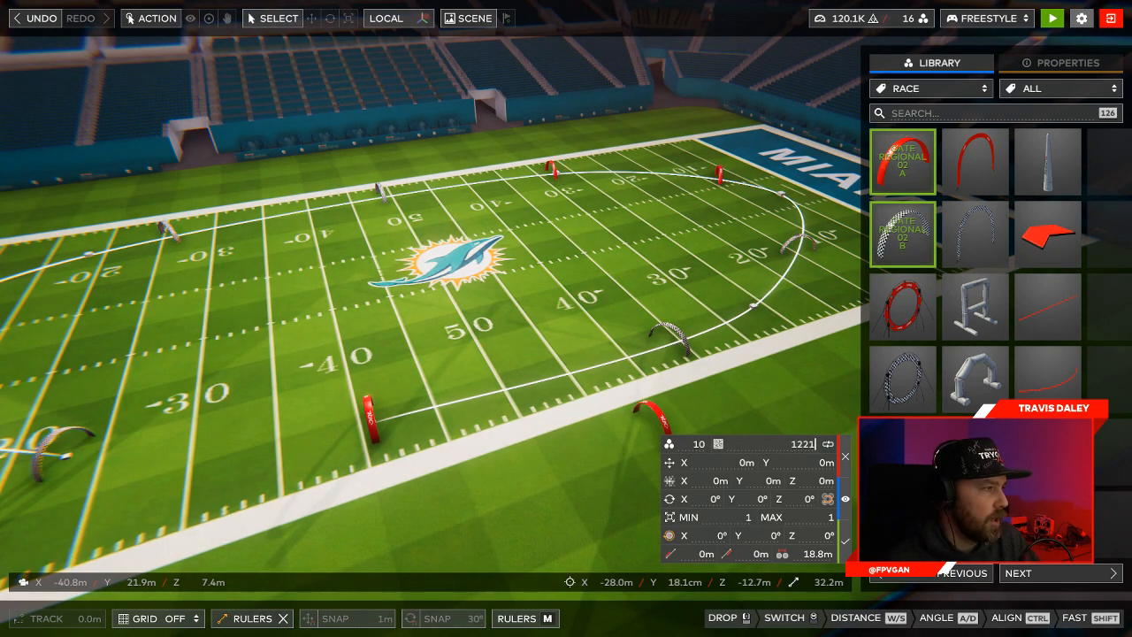
right_click_drag(771, 401, 642, 344)
key("a")
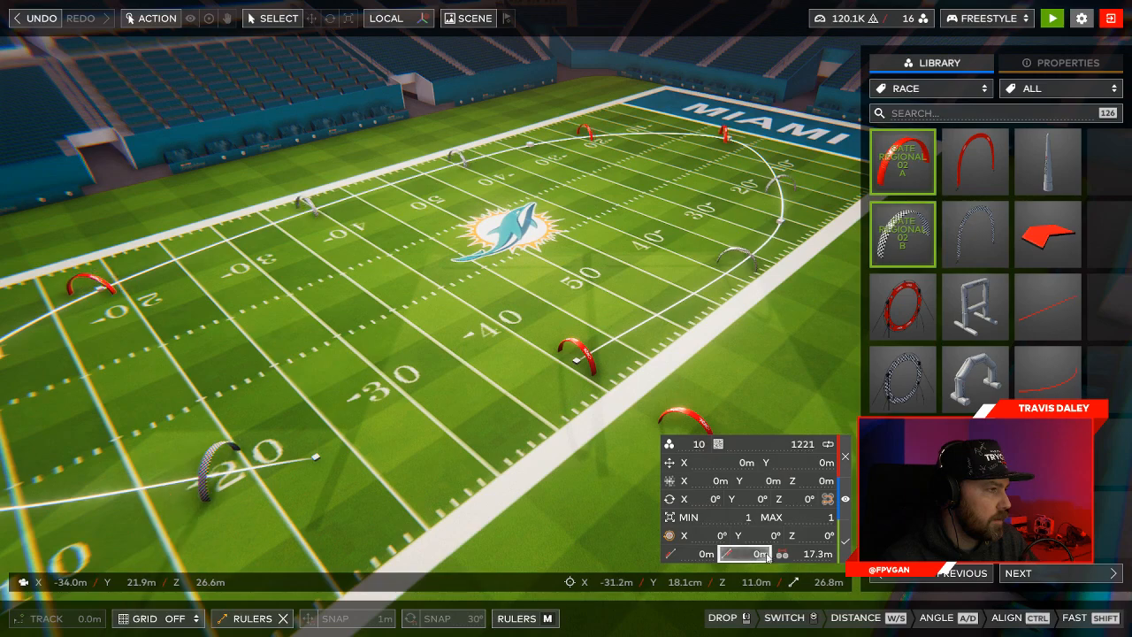
mouse_move(522, 456)
right_mouse_down()
mouse_move(421, 421)
mouse_move(524, 436)
right_mouse_up()
key("a")
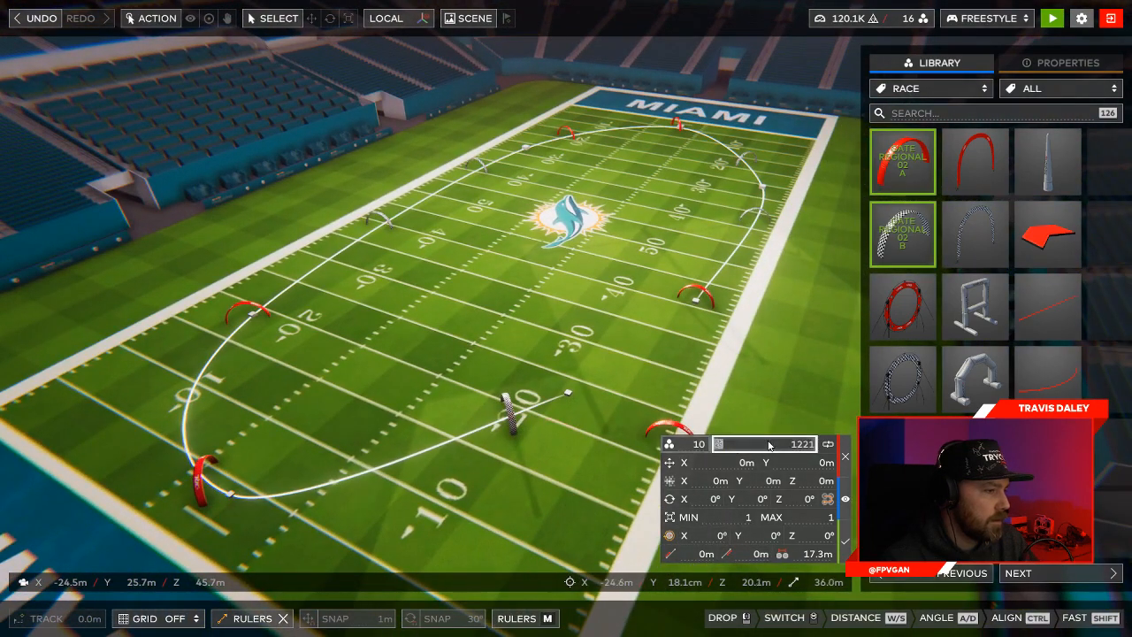
key("w")
key("a")
right_click_drag(590, 331, 619, 329)
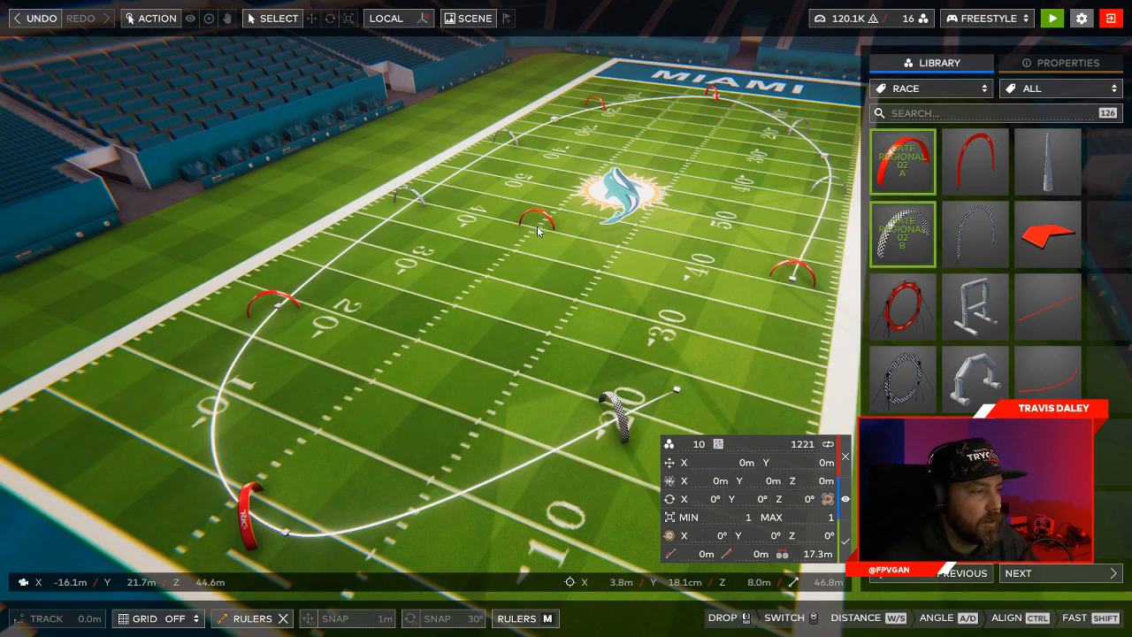
Place one Gate Regional 02 A and one Gate Regional 02 B on the grass outside the sideline beside the spline's open ends.
right_click_drag(538, 283, 602, 268)
key("w")
key("d")
key("s")
left_click_drag(888, 157, 914, 186)
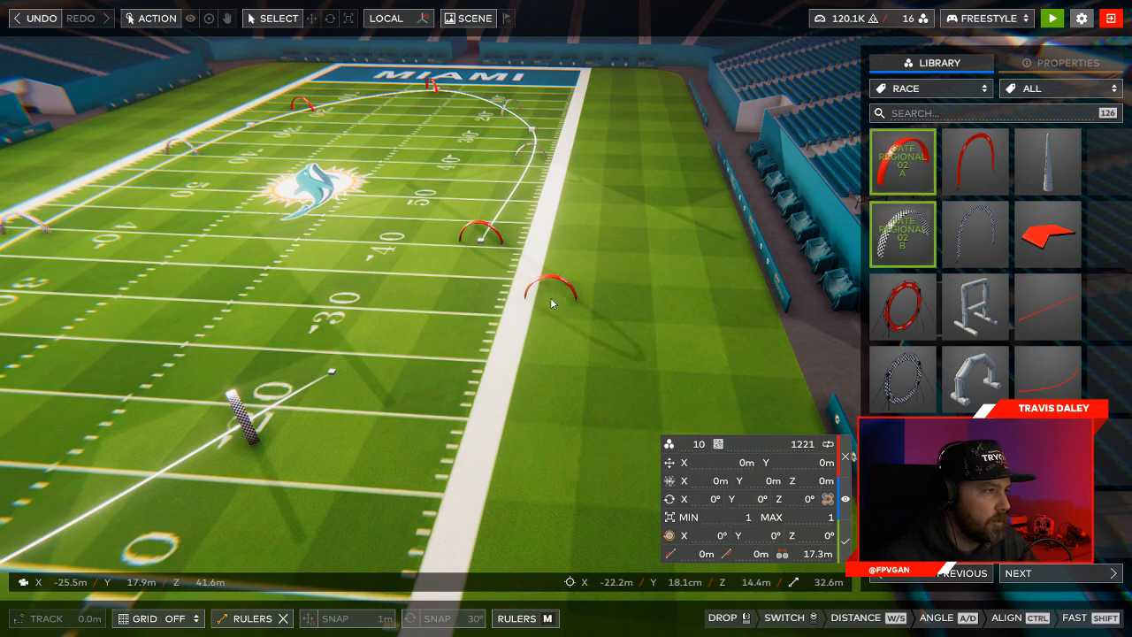
key("a")
right_click_drag(557, 306, 600, 306)
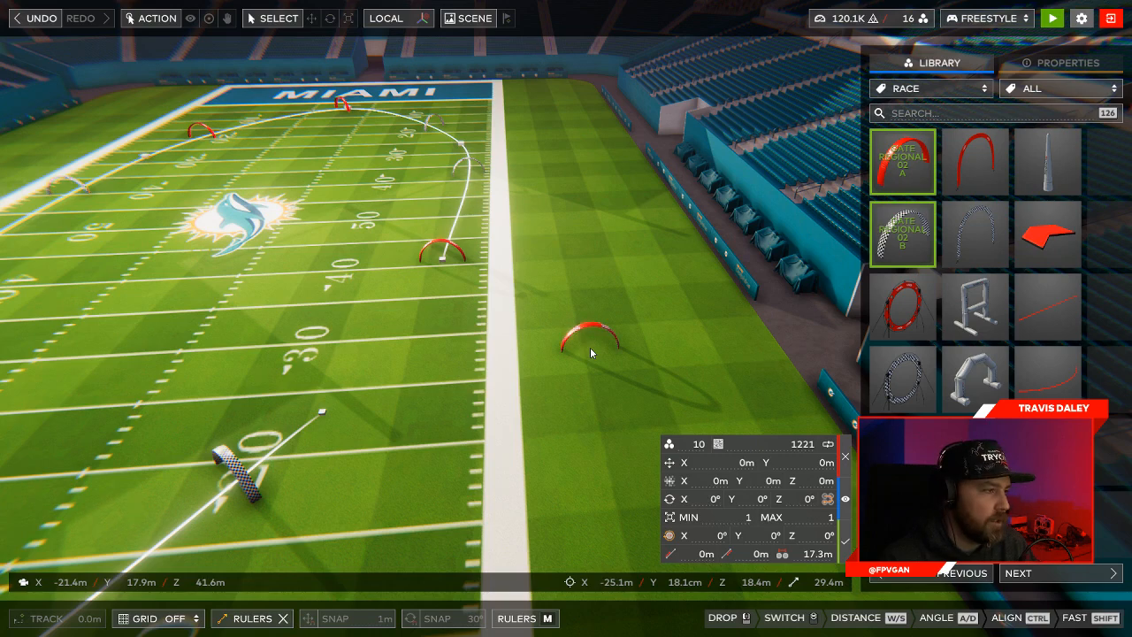
key("w")
right_click_drag(590, 349, 587, 352)
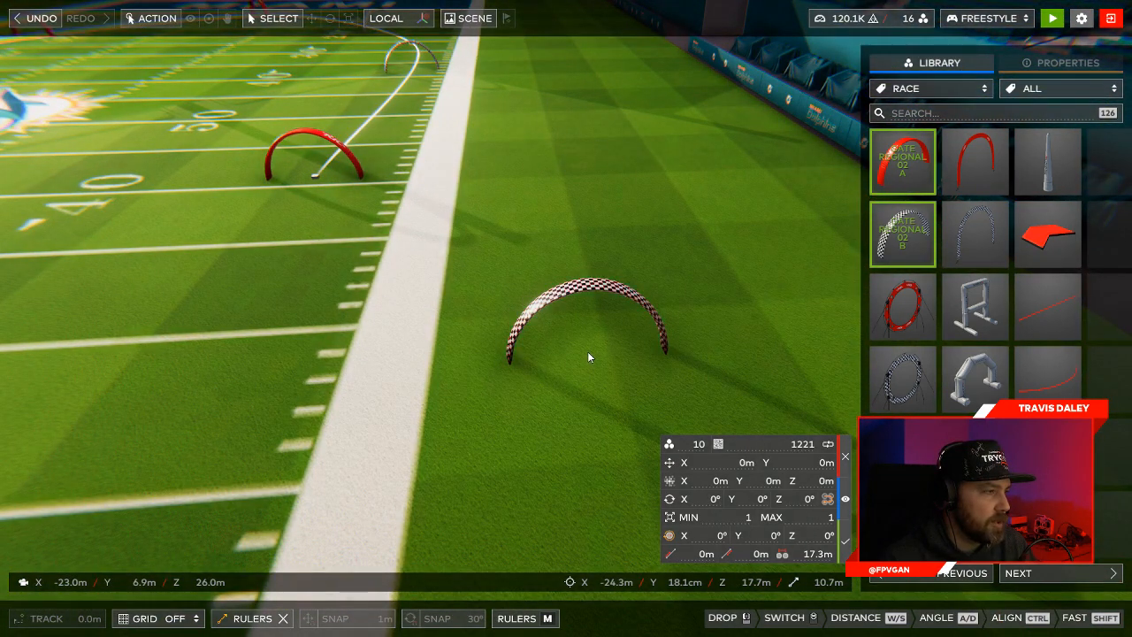
left_click(620, 363)
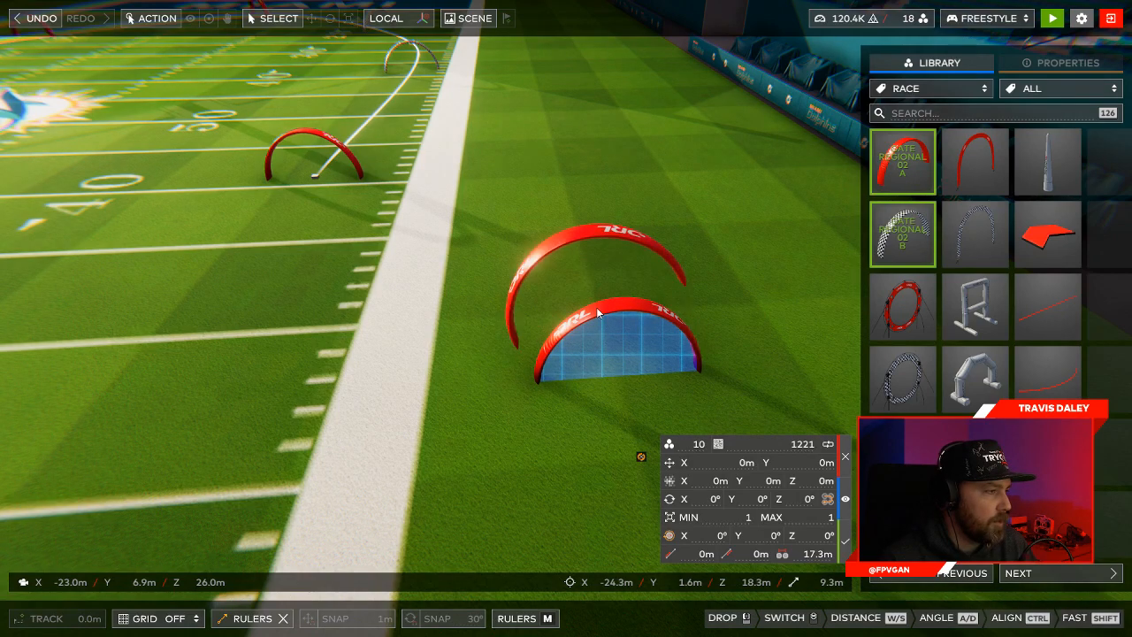
left_click(599, 282)
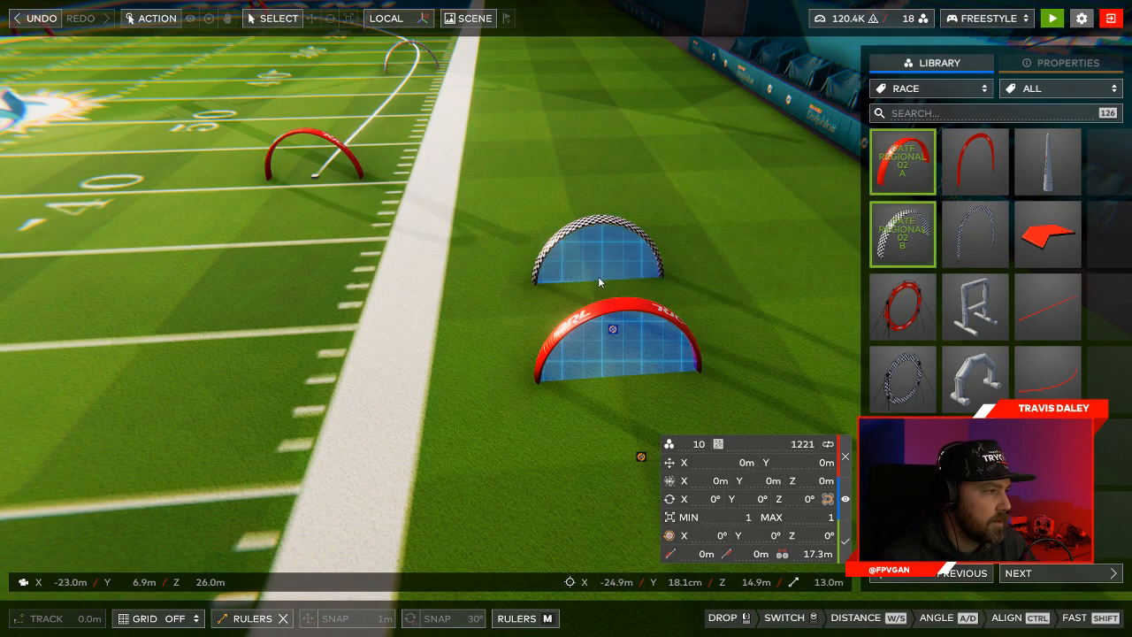
key("Escape")
Set the painting color of the red DRL gate outside the sideline to purple.
key("a")
right_click_drag(511, 293, 442, 278)
key("s")
key("w")
right_click_drag(363, 333, 566, 321)
left_click(584, 315)
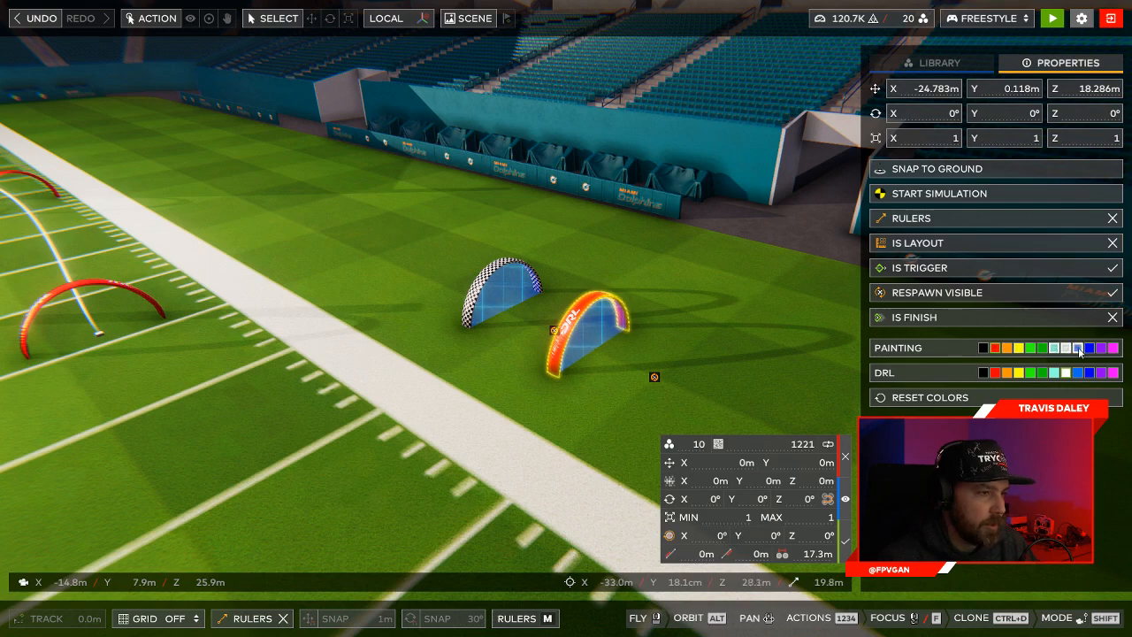
left_click(1101, 348)
Recolor the checkered gate outside the sideline with Color 1 purple and Color 2 black.
mouse_move(725, 353)
right_mouse_down()
mouse_move(693, 330)
mouse_move(708, 341)
right_mouse_up()
left_click(659, 354)
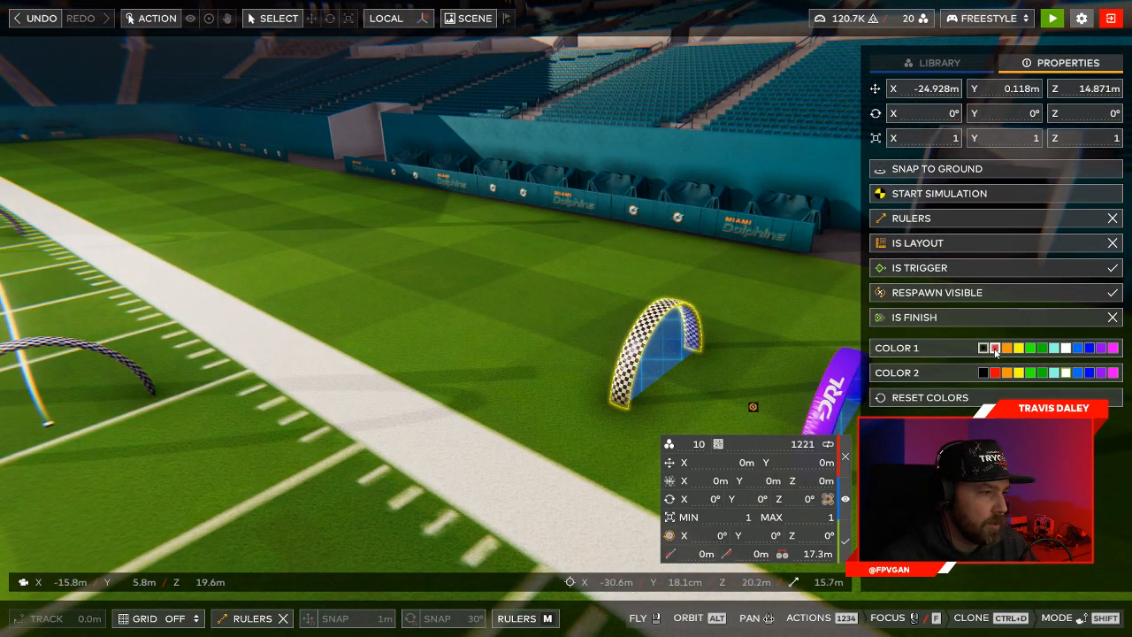
left_click(995, 349)
left_click(983, 372)
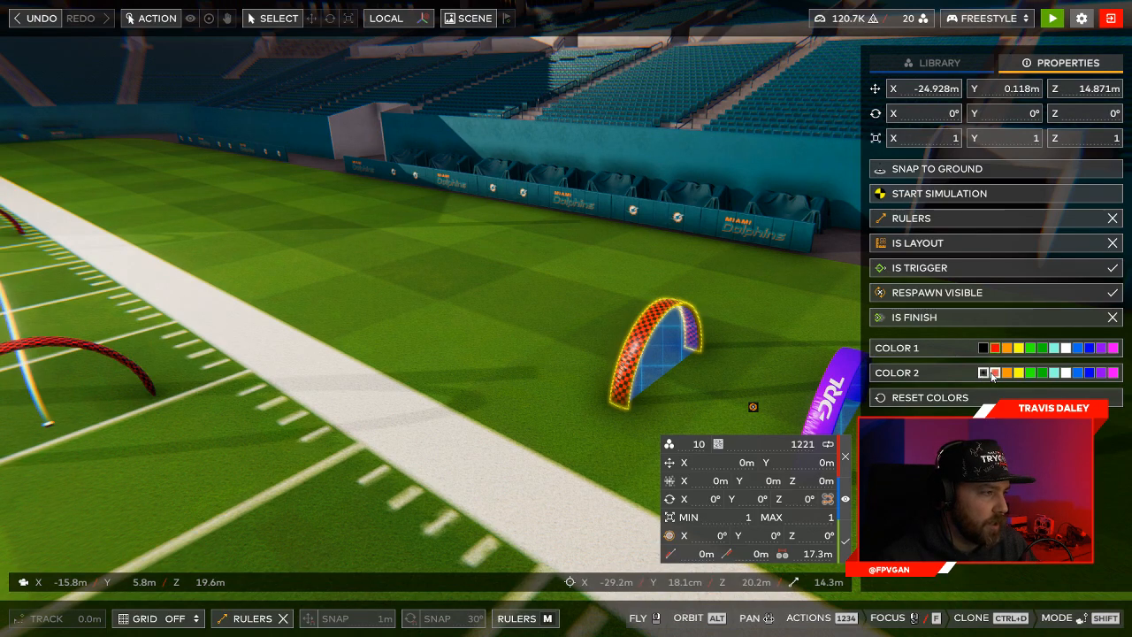
right_click_drag(807, 345, 698, 292)
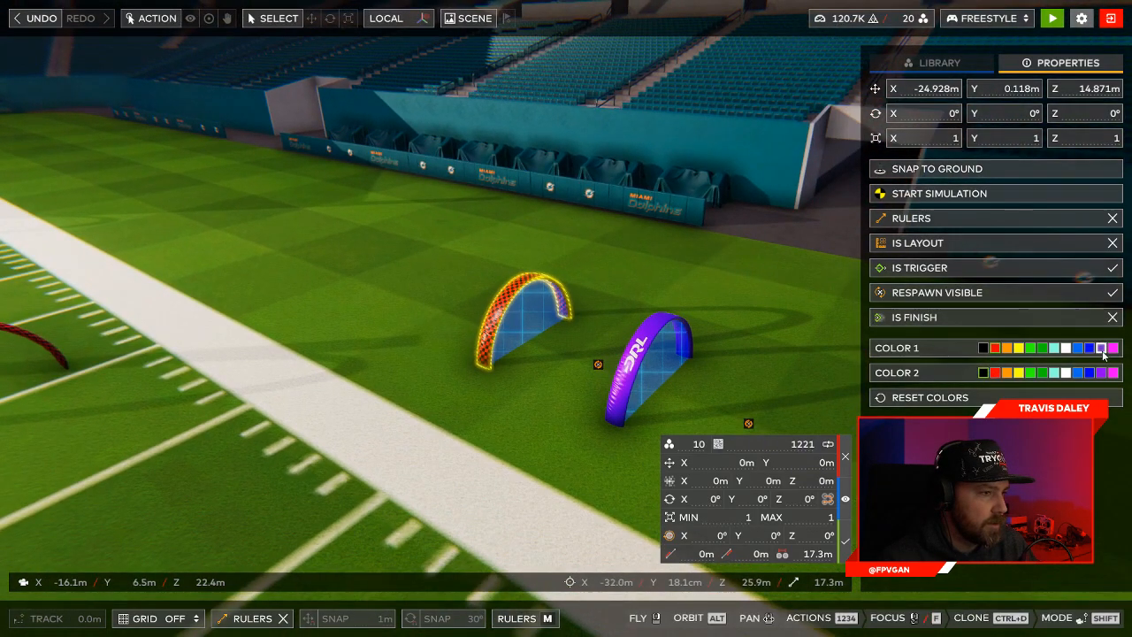
right_click_drag(589, 255, 693, 268)
key("w")
Repaint the purple DRL gate outside the sideline white with purple lettering.
left_click(536, 353)
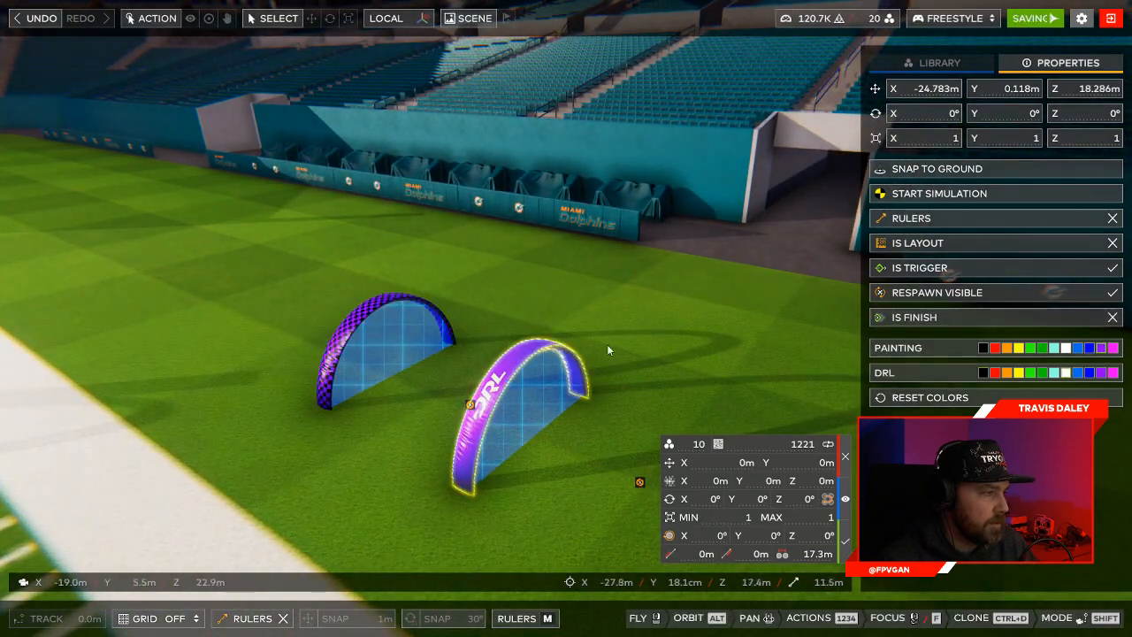
left_click(1066, 349)
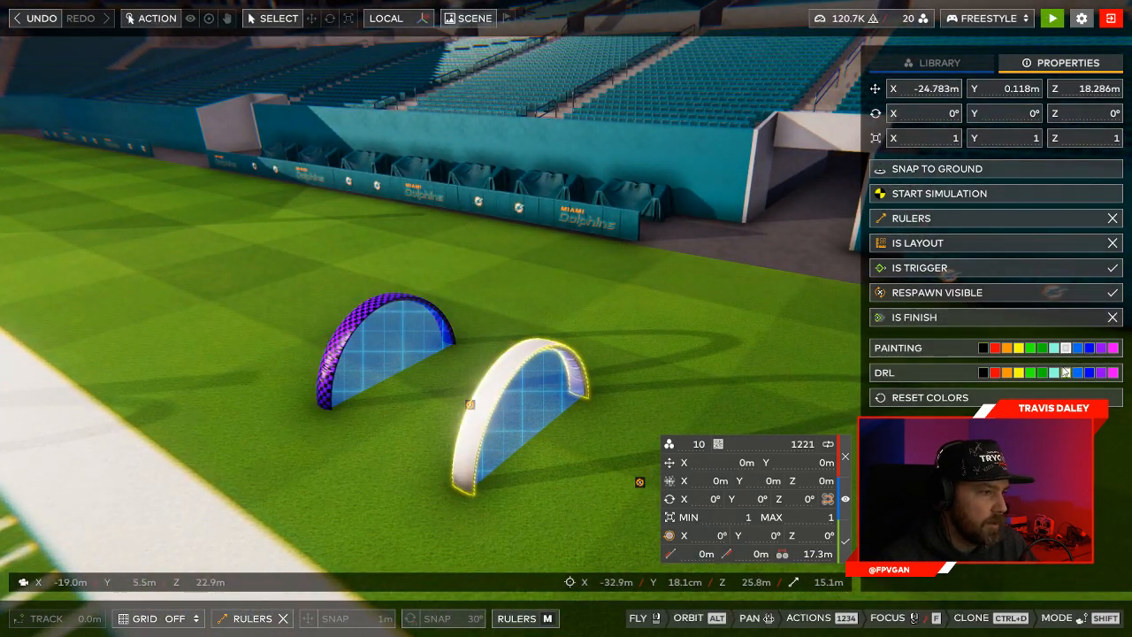
left_click(655, 335)
key("s")
right_click_drag(688, 331, 532, 348)
key("a")
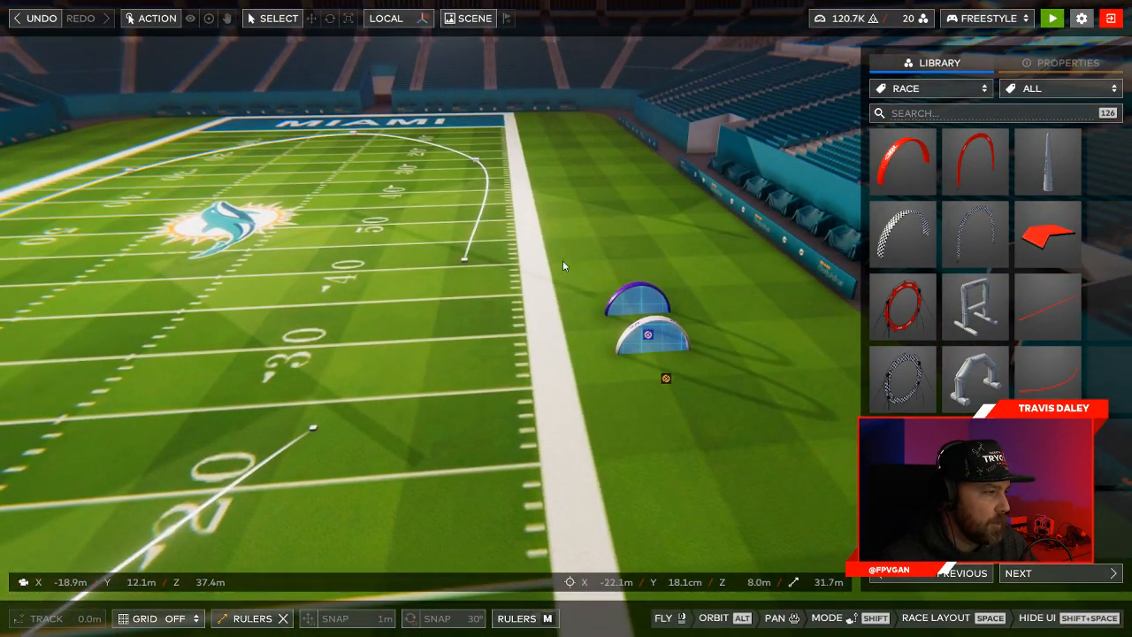
Scale the white gate up to 1.265 and the purple checkered gate to about 1.203, and select both as sources for the spline.
left_click_drag(563, 261, 667, 343)
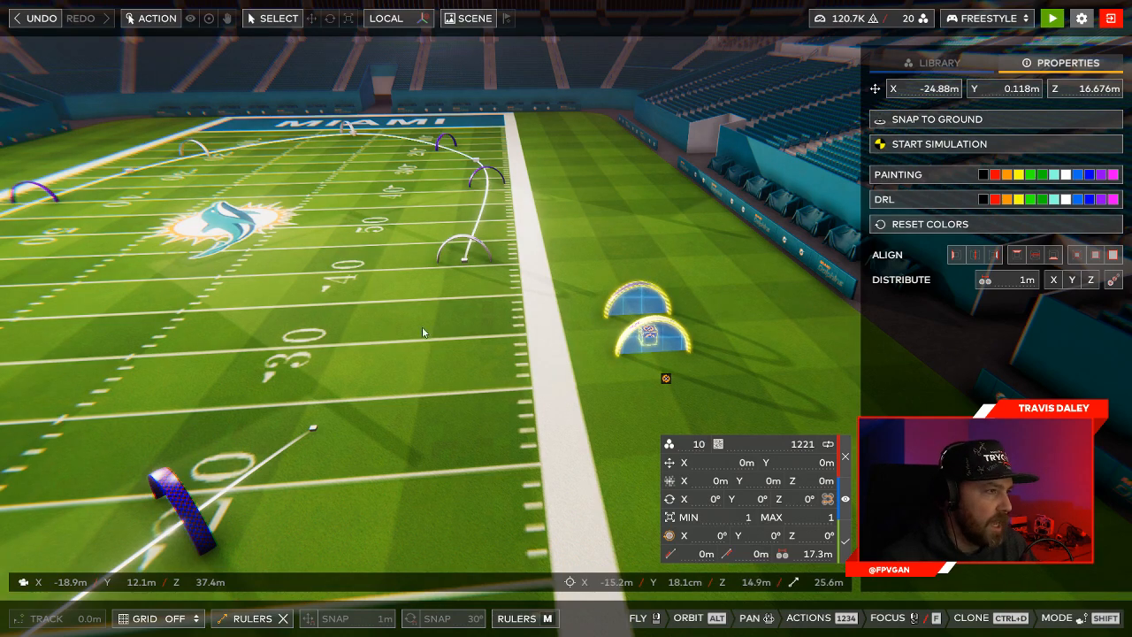
left_click(594, 379)
mouse_move(595, 378)
right_mouse_down()
mouse_move(591, 367)
mouse_move(582, 375)
right_mouse_up()
left_click(582, 375)
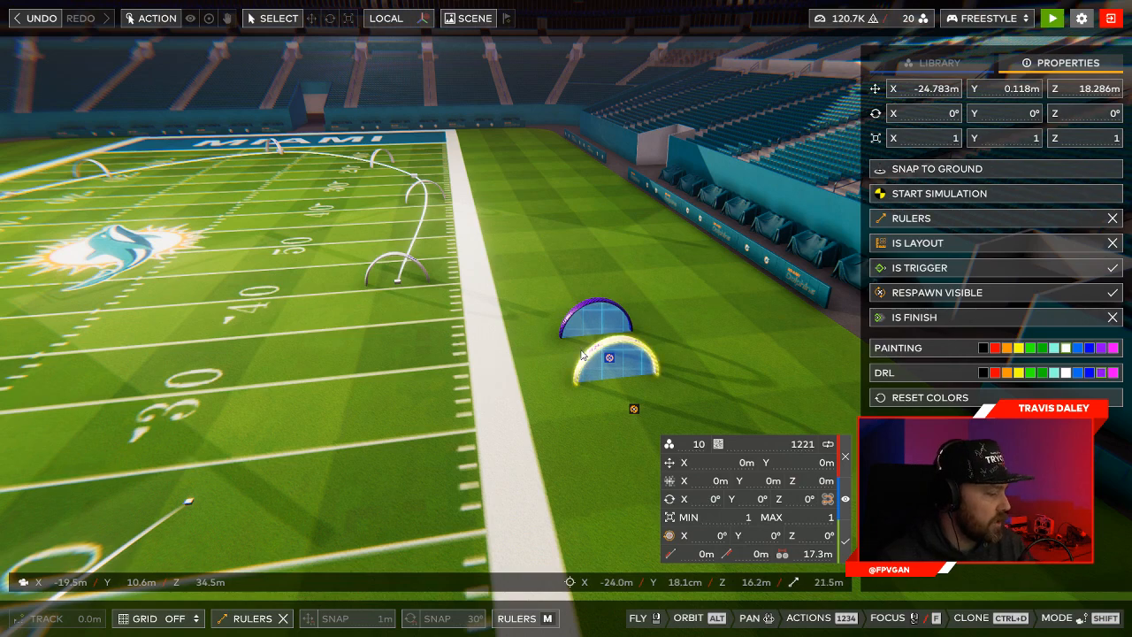
key("r")
left_click_drag(619, 382, 722, 424)
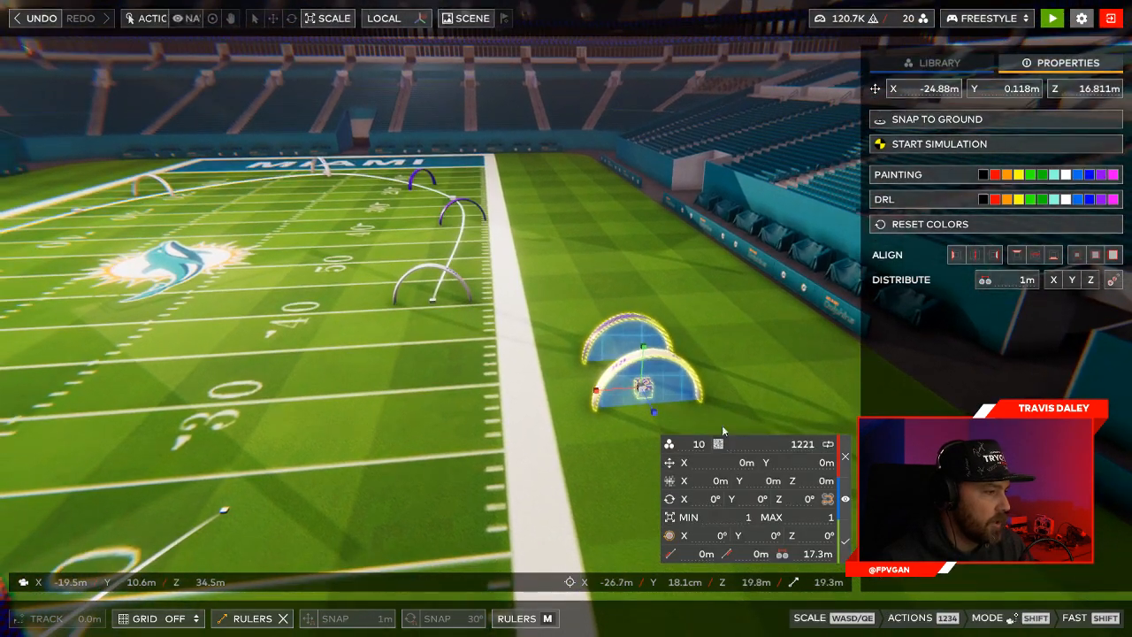
Set the sequence pattern to 12 and place the 10 distributed gates along the spline.
type("12")
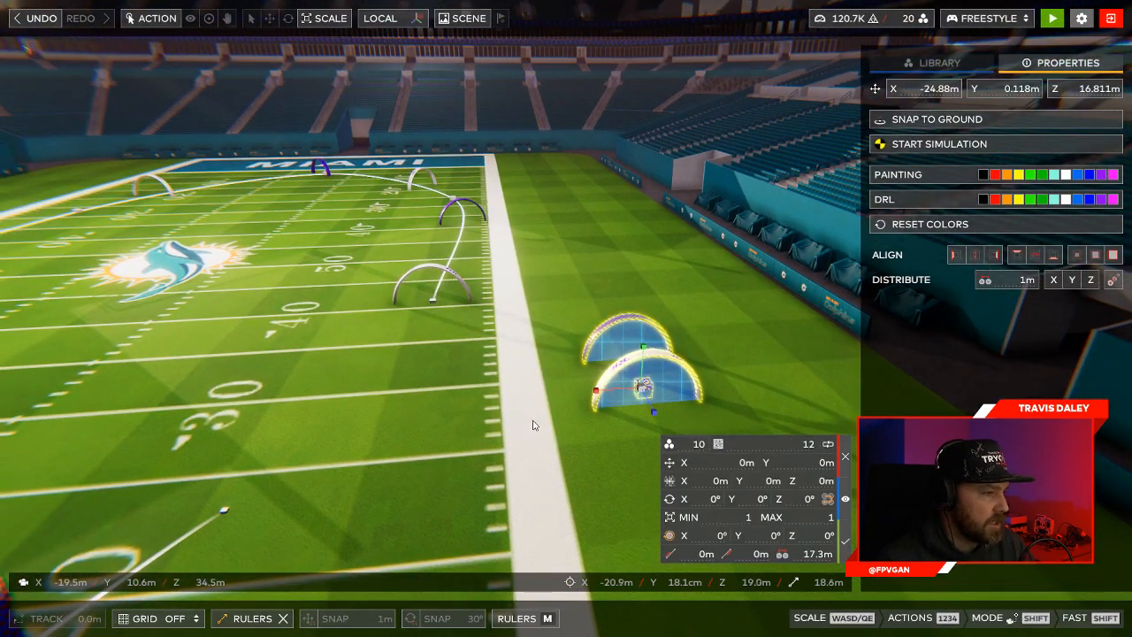
key("a")
right_click_drag(534, 424, 775, 467)
key("a")
key("s")
key("w")
key("d")
key("d")
right_click_drag(699, 380, 458, 370)
key("s")
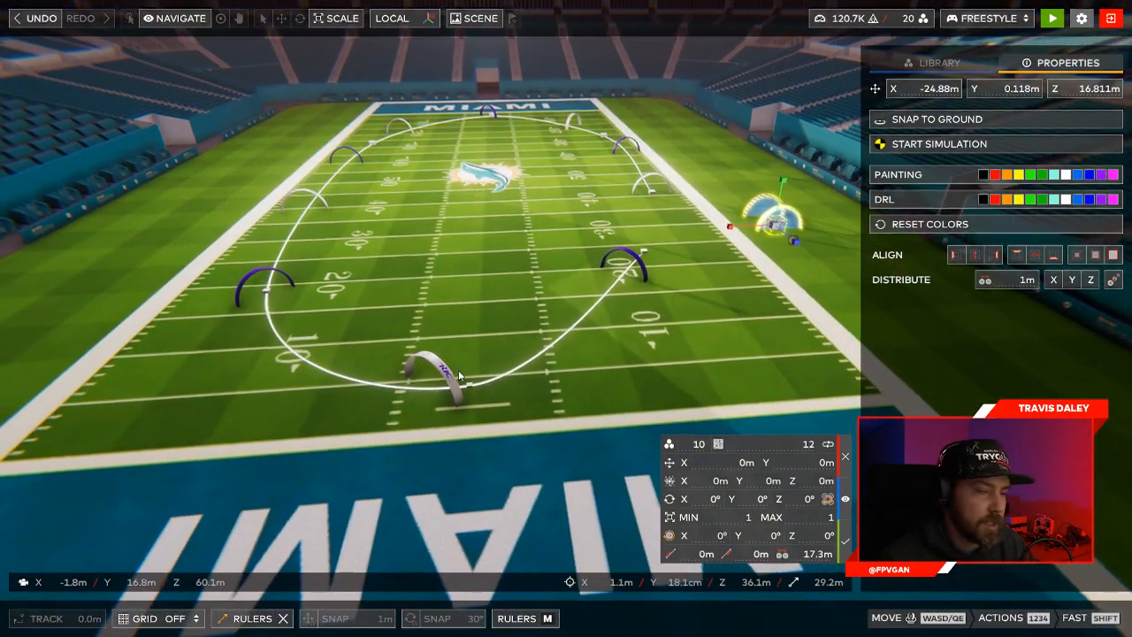
left_click(844, 541)
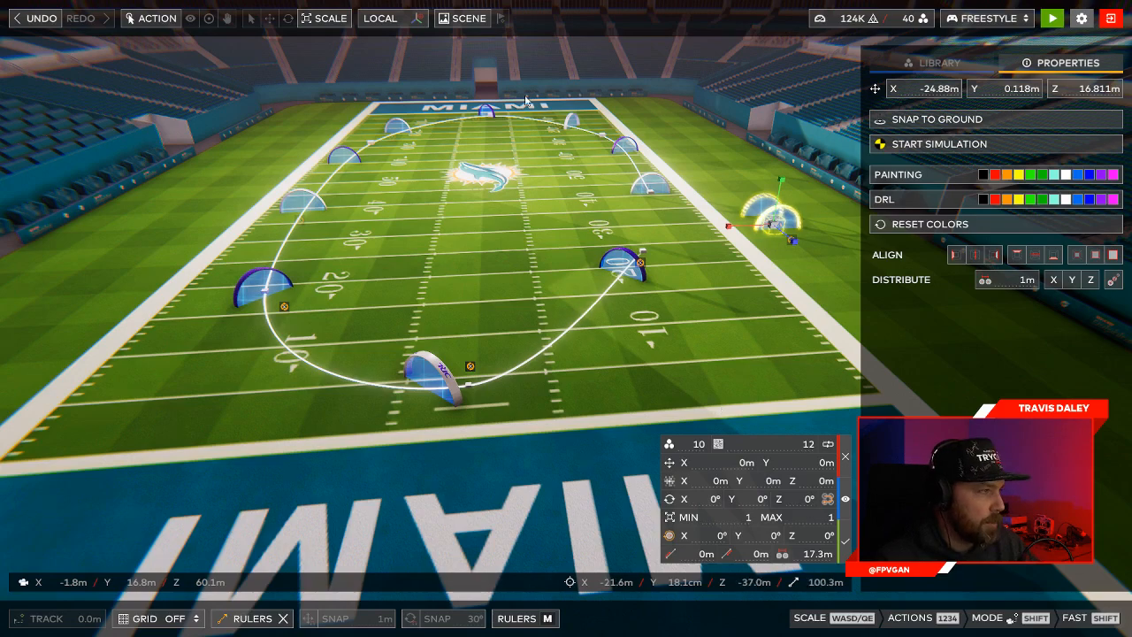
left_click(555, 286)
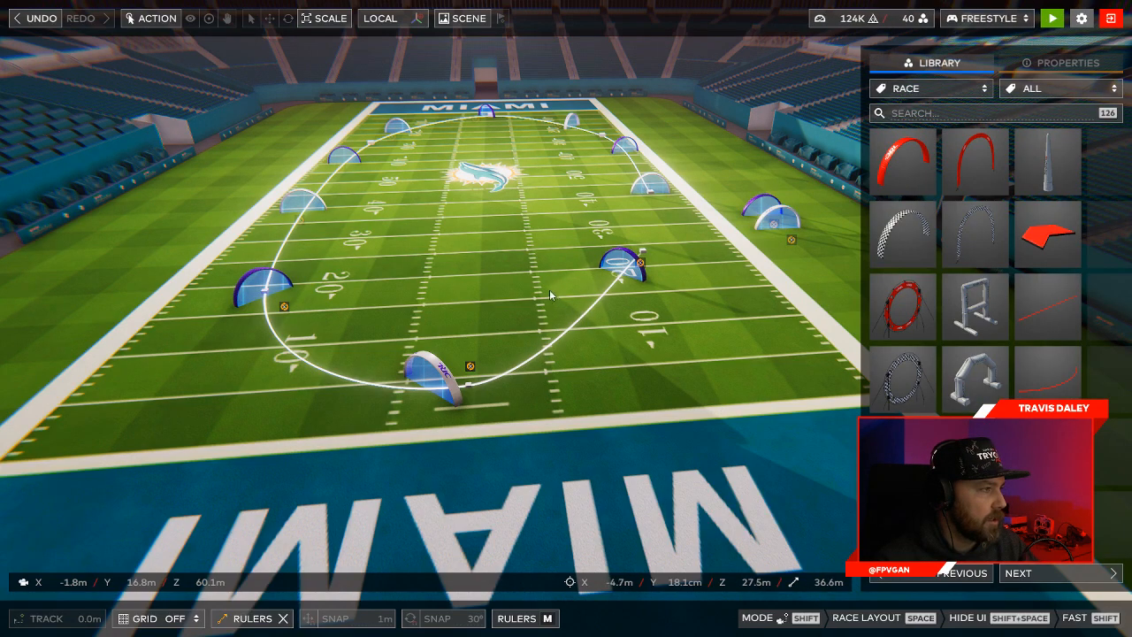
Delete the two source gates standing outside the sideline.
right_click_drag(707, 263, 766, 276)
key("w")
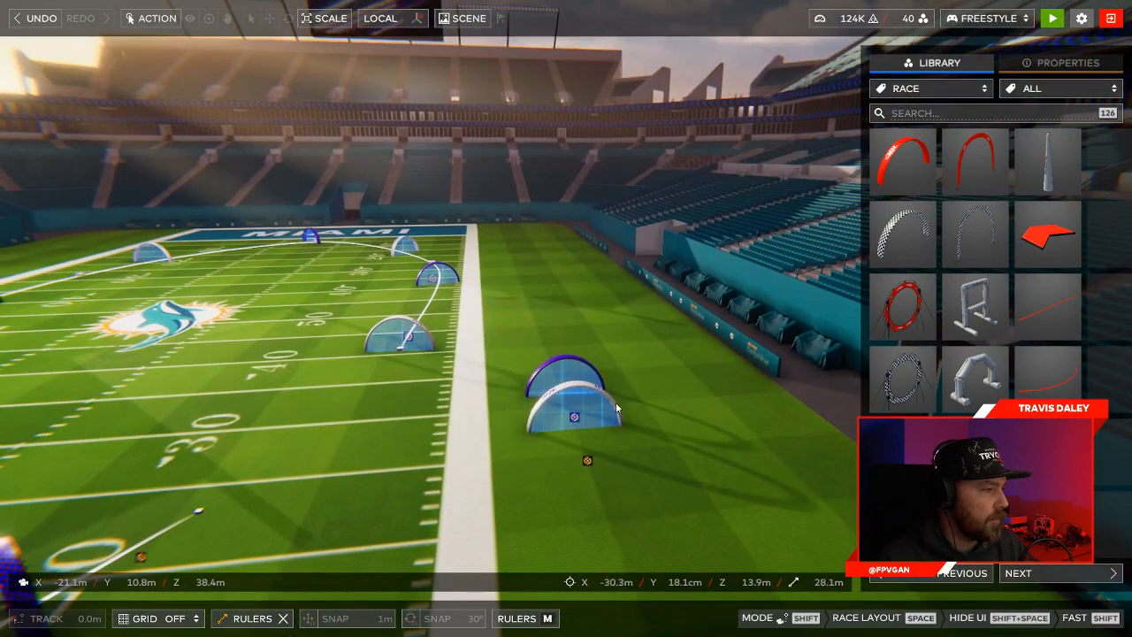
left_click_drag(500, 337, 625, 467)
key("Delete")
Select all control points of the guide spline and delete the spline, keeping the gates.
right_click_drag(613, 452, 354, 360)
key("s")
key("a")
key("a")
key("w")
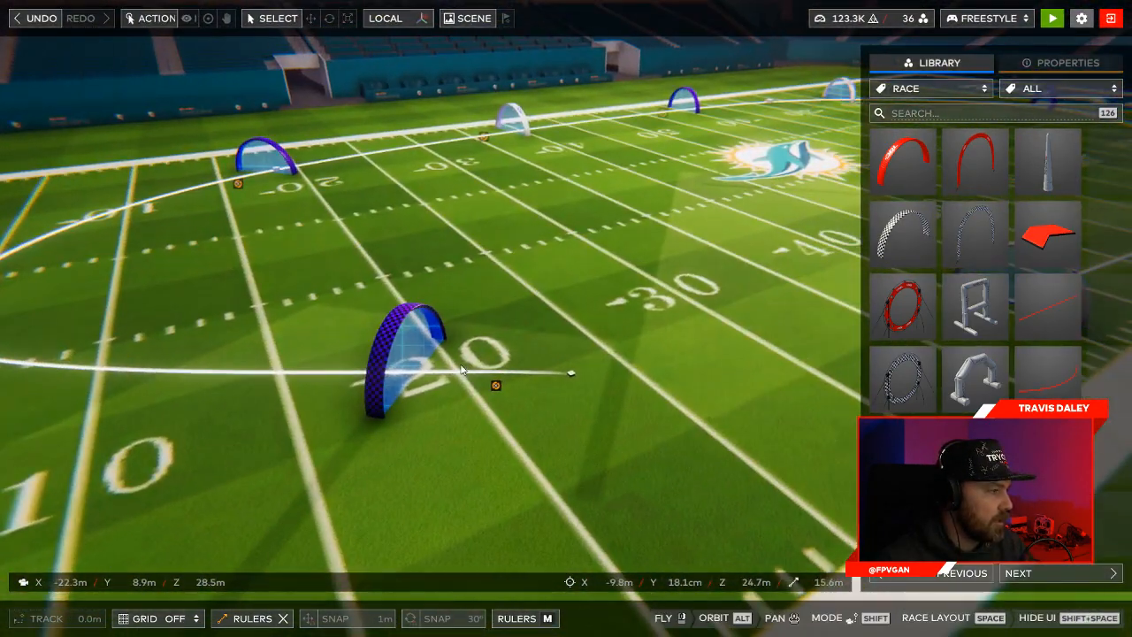
left_click(570, 376)
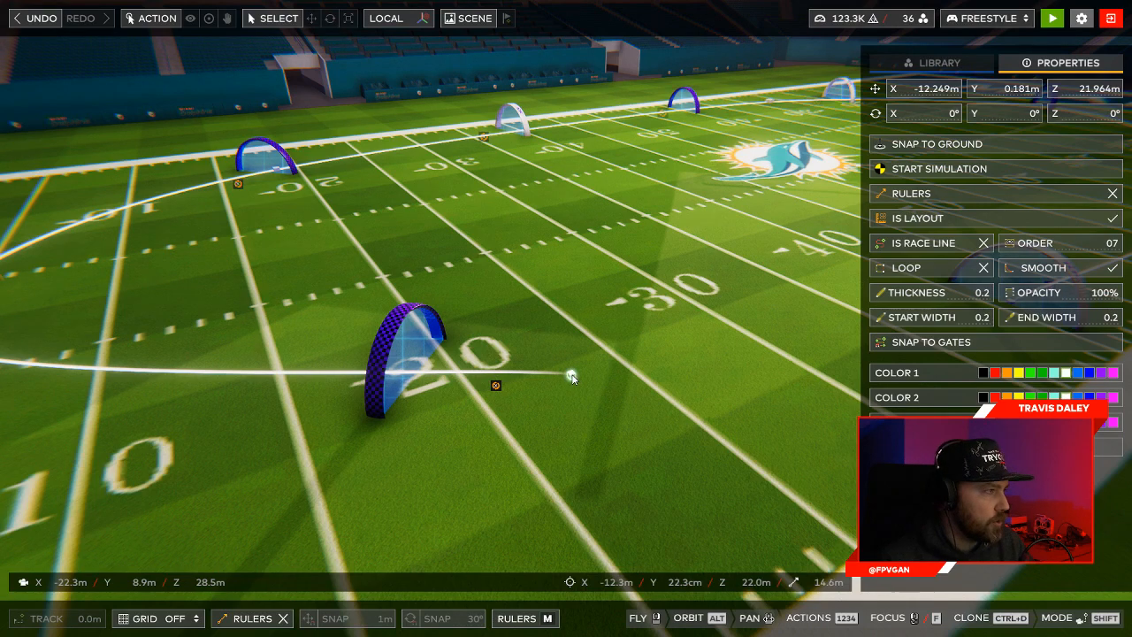
left_click(571, 375)
left_click(571, 375)
double_click(571, 375)
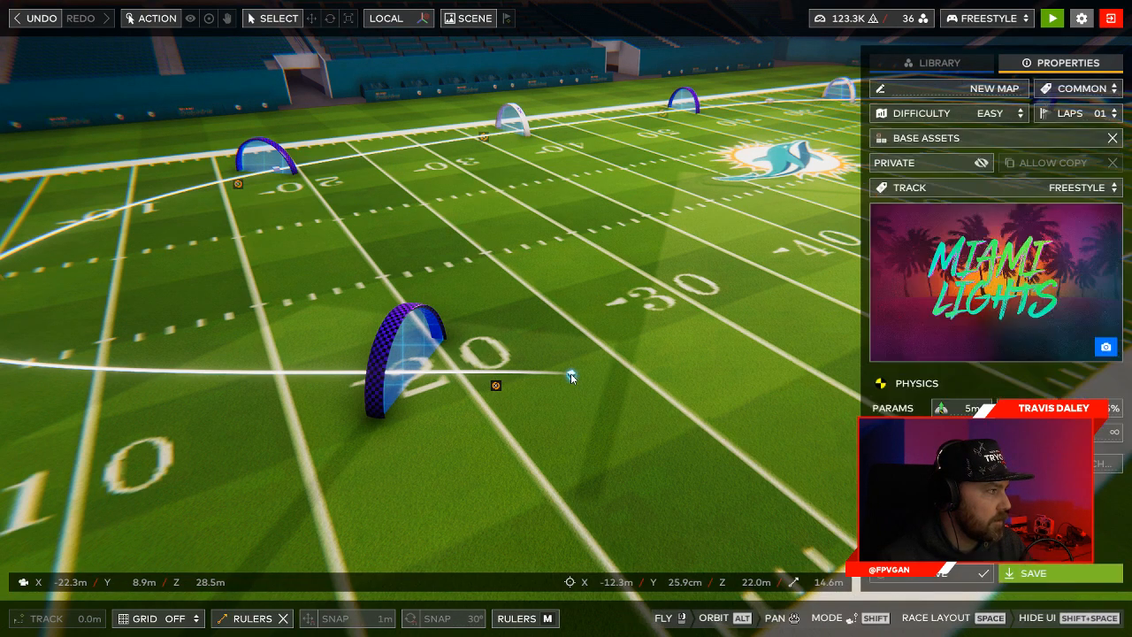
left_click(572, 375, "ctrl")
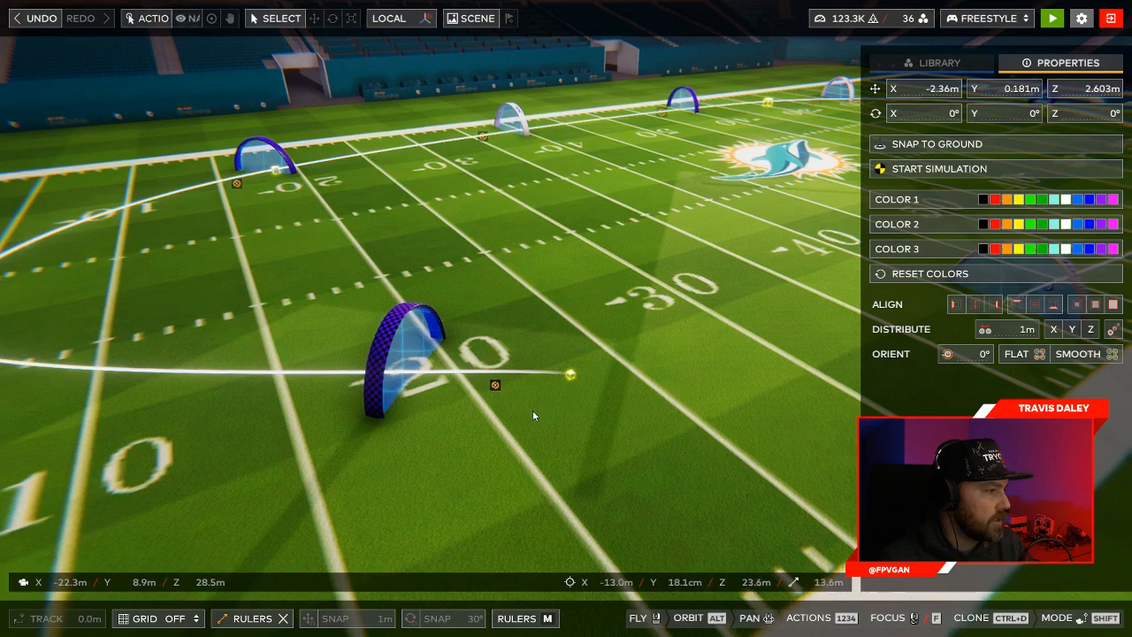
key("a")
mouse_move(532, 412)
right_mouse_down()
mouse_move(443, 395)
mouse_move(543, 402)
right_mouse_up()
key("s")
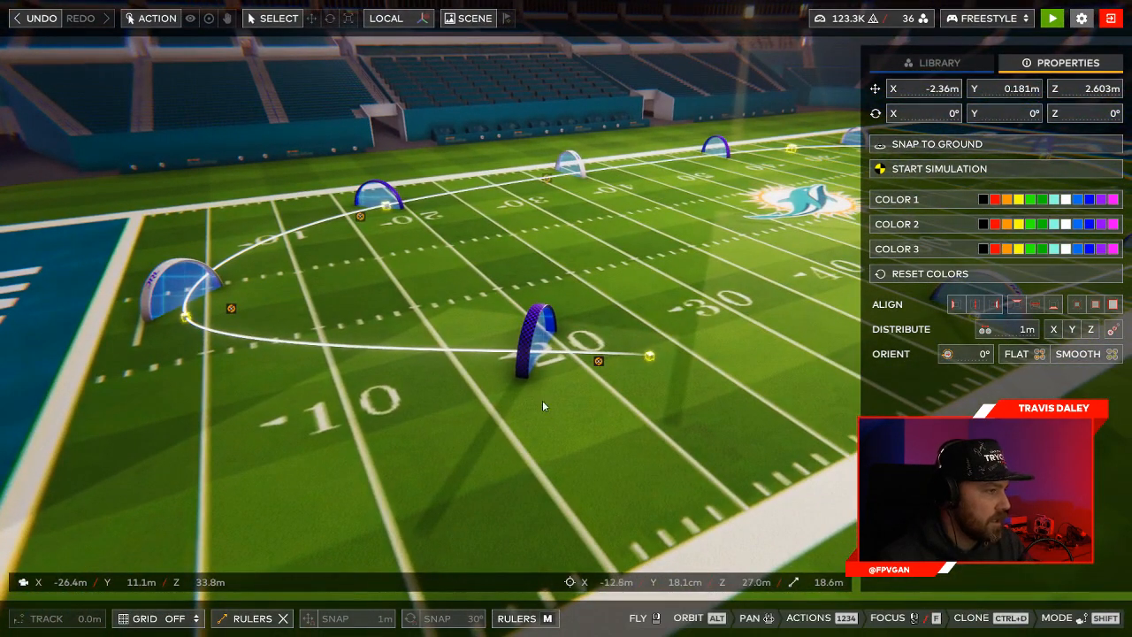
right_click_drag(403, 386, 619, 396)
left_click(432, 370)
key("s")
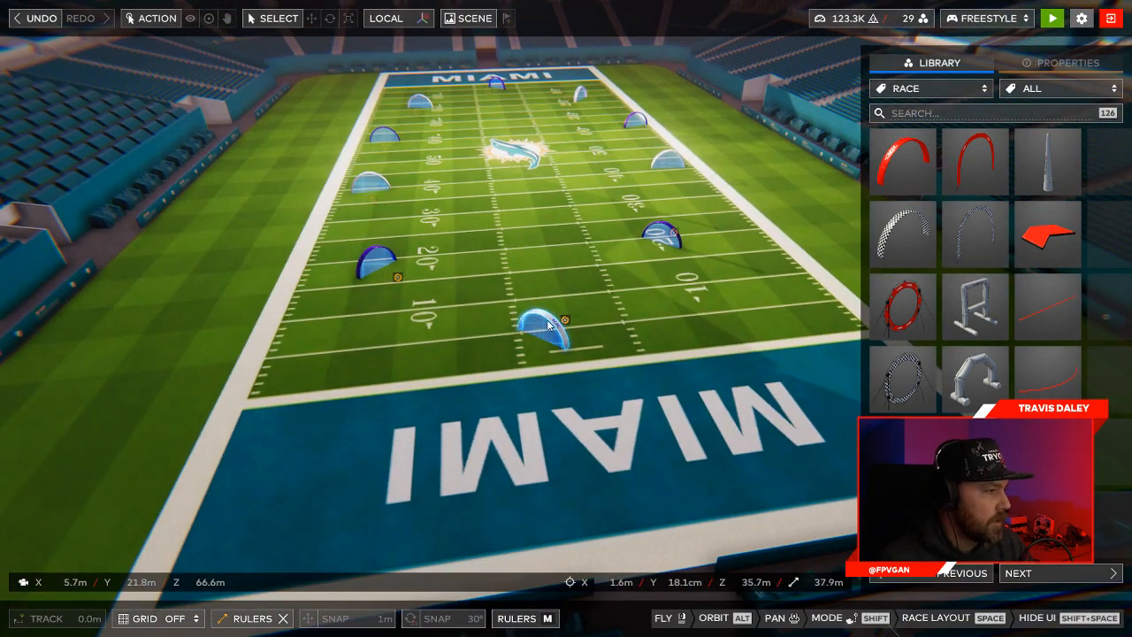
Rotate the white gate in front of the MIAMI end zone to 266.591° about the Y axis.
left_click(550, 329)
key("e")
left_click_drag(559, 368, 547, 368)
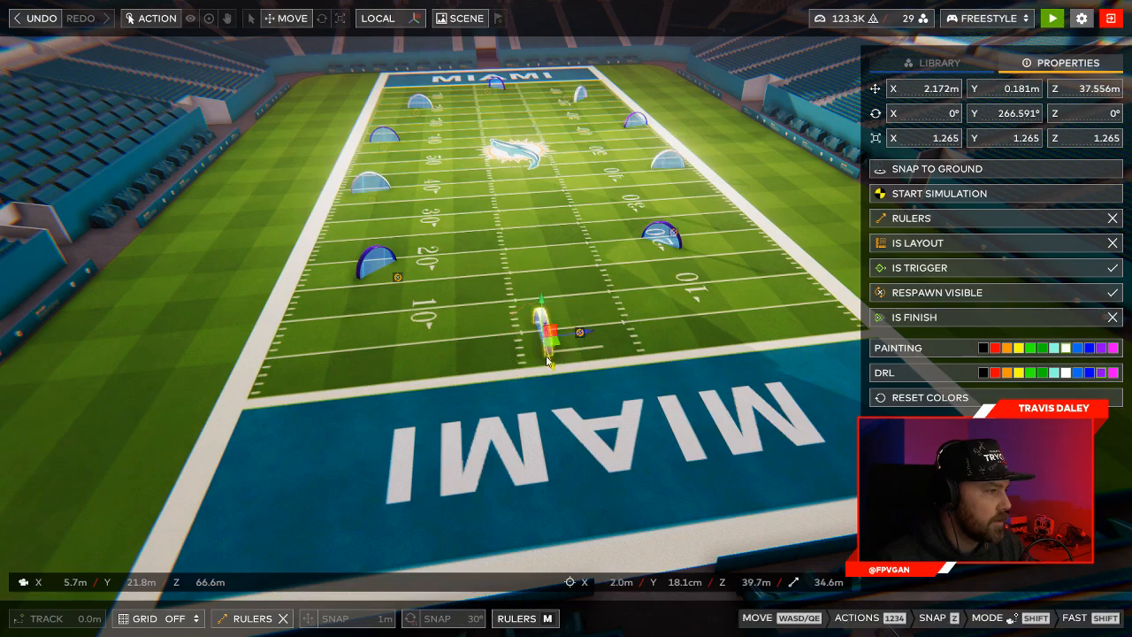
left_click(548, 386)
Rotate the purple checkered gate in front of the opposite end zone about its vertical axis.
key("w")
right_click_drag(548, 386, 584, 333)
right_click_drag(491, 398, 695, 452)
key("a")
key("s")
right_click_drag(567, 429, 710, 434)
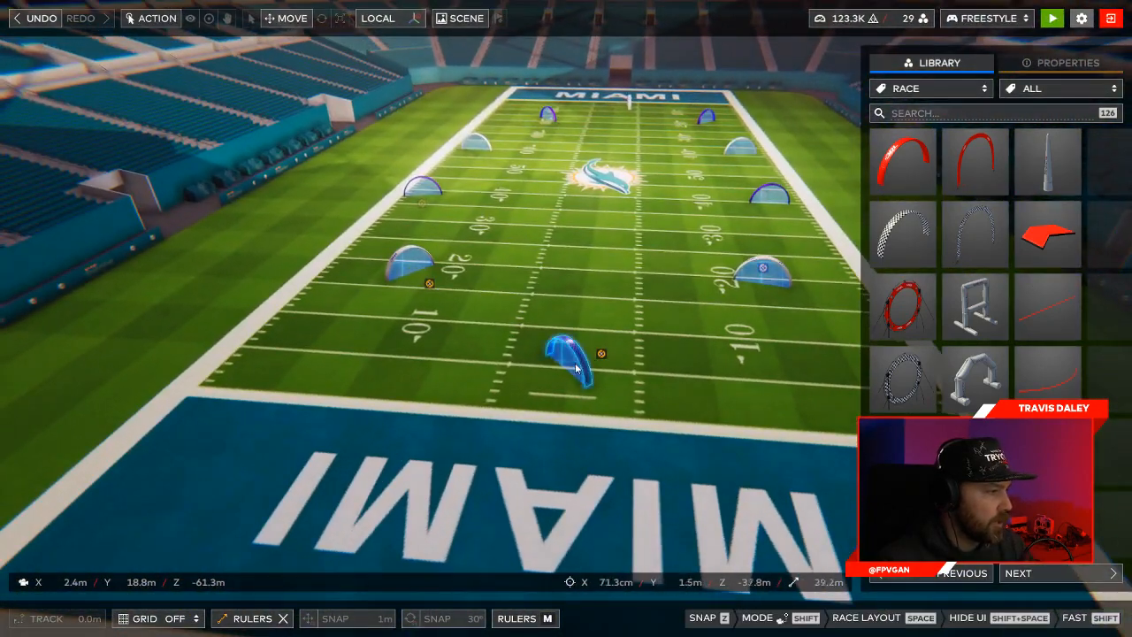
left_click(575, 362)
key("4")
key("3")
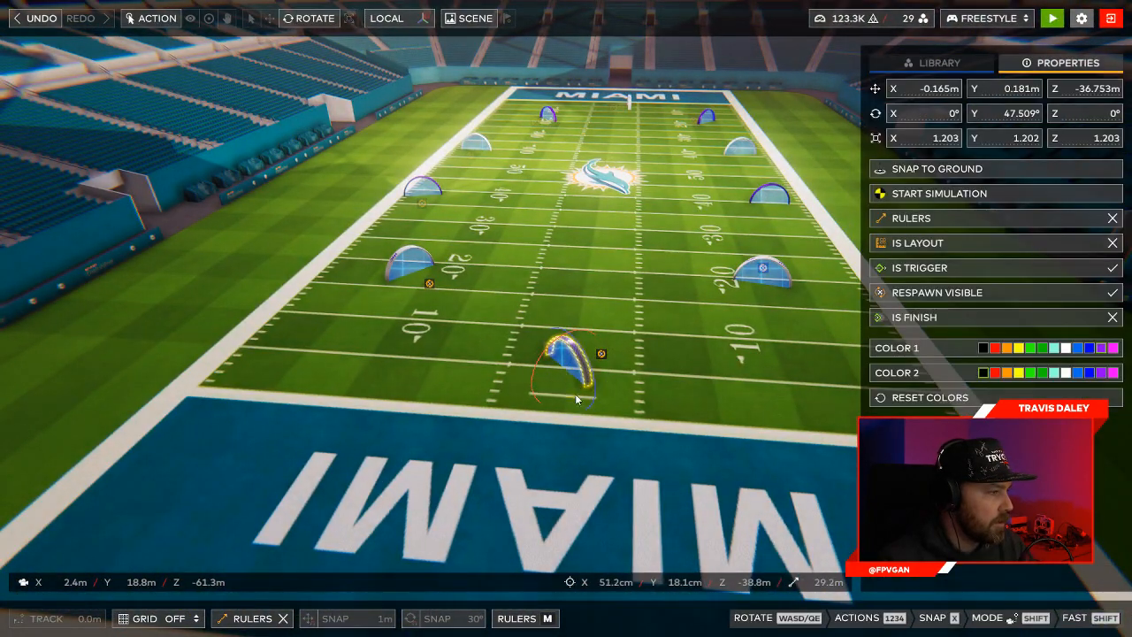
left_click_drag(576, 395, 550, 398)
left_click(706, 454)
Look over the complete loop of gates from the sideline and inspect their orientation.
right_click_drag(706, 454, 755, 450)
key("a")
key("w")
key("s")
key("w")
right_click_drag(535, 406, 713, 419)
key("a")
key("w")
key("s")
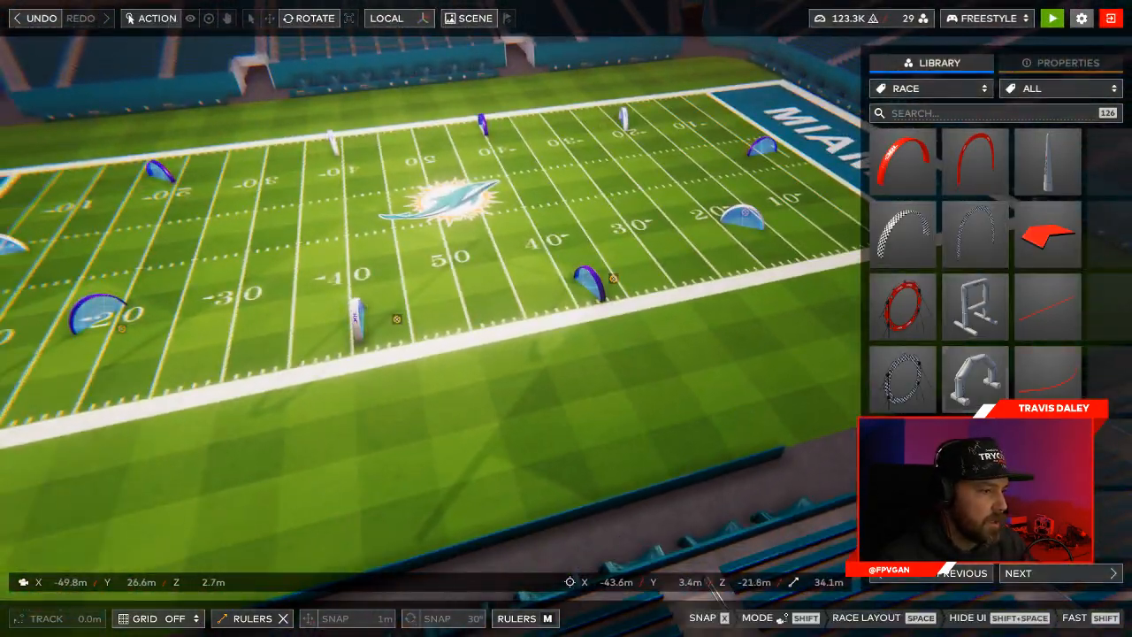
Place six white start stands in a row on the grass between the sideline and the stands.
left_click(1047, 162)
key("a")
right_click_drag(450, 393, 639, 383)
key("w")
key("s")
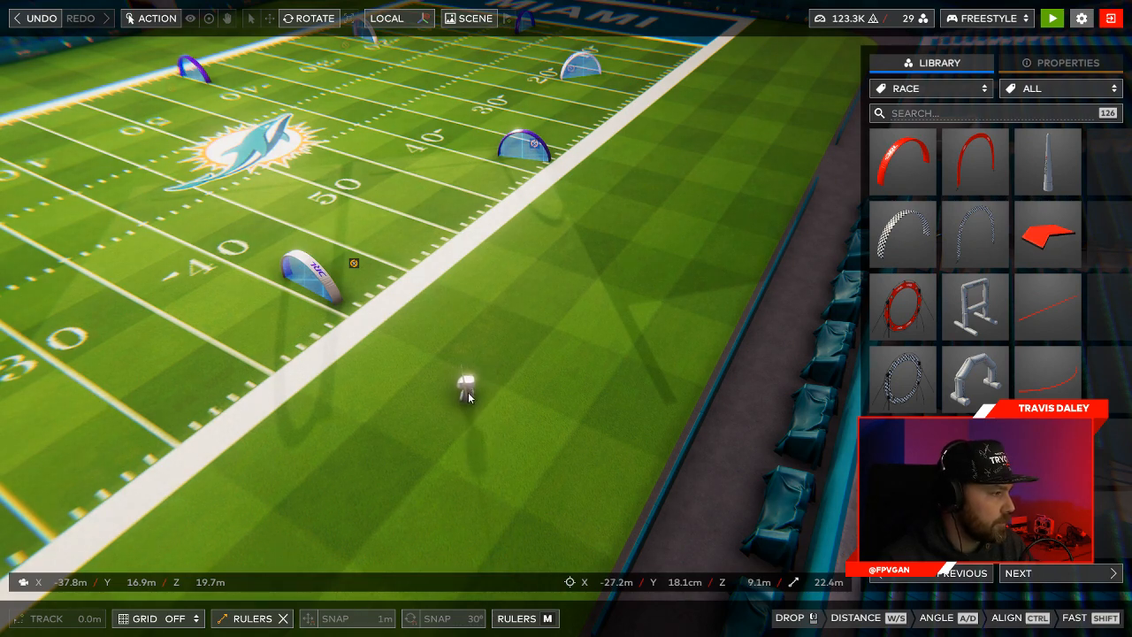
left_click(445, 396)
left_click(469, 395)
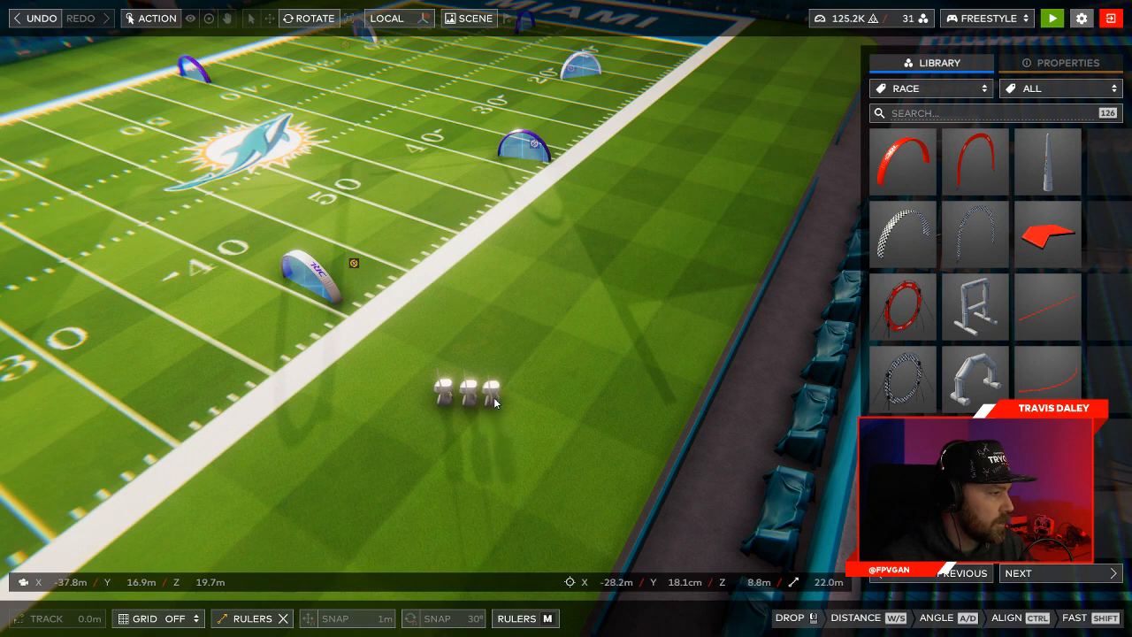
left_click(495, 396)
left_click(521, 397)
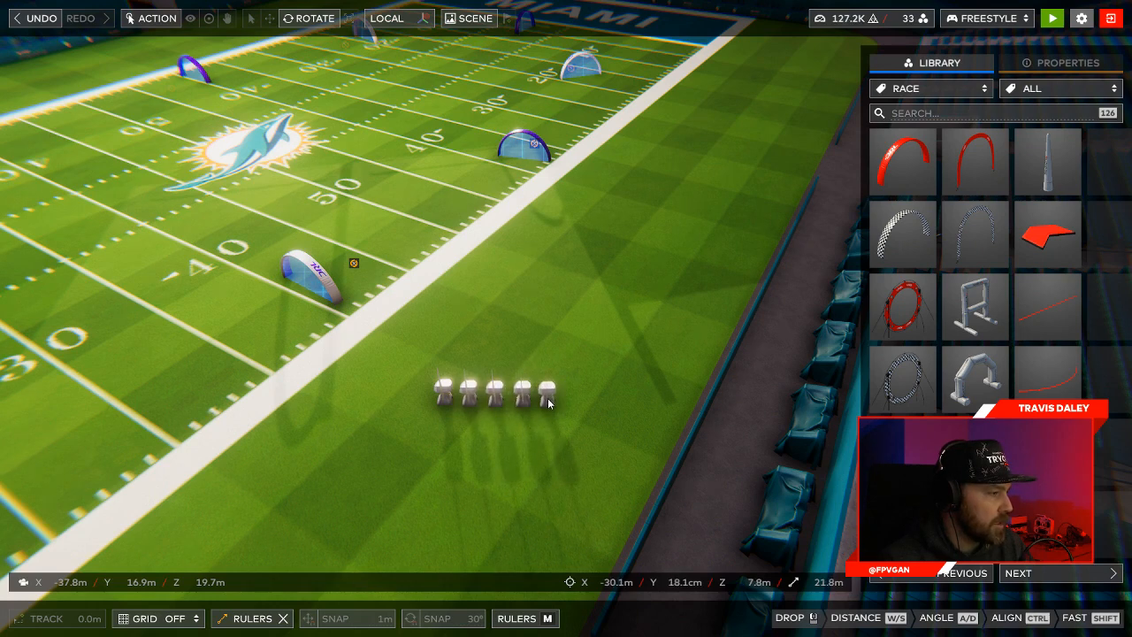
left_click(575, 400)
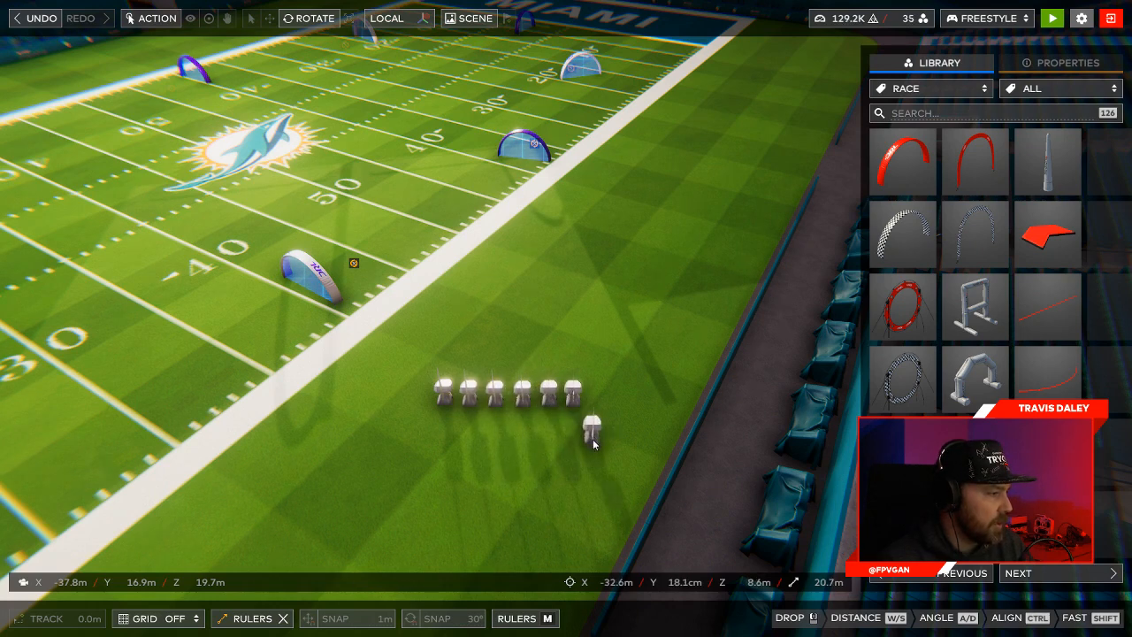
key("Escape")
Select the six start stands and distribute them evenly, trying a spacing of 1.5 m before settling on 1 m.
left_click_drag(415, 362, 606, 417)
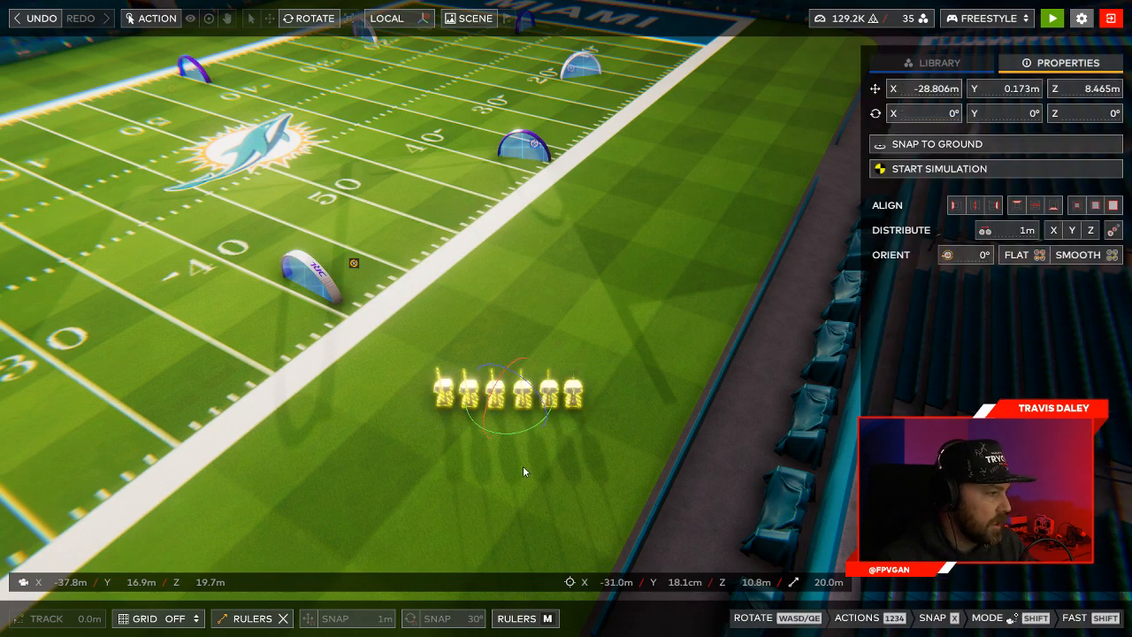
left_click(1112, 232)
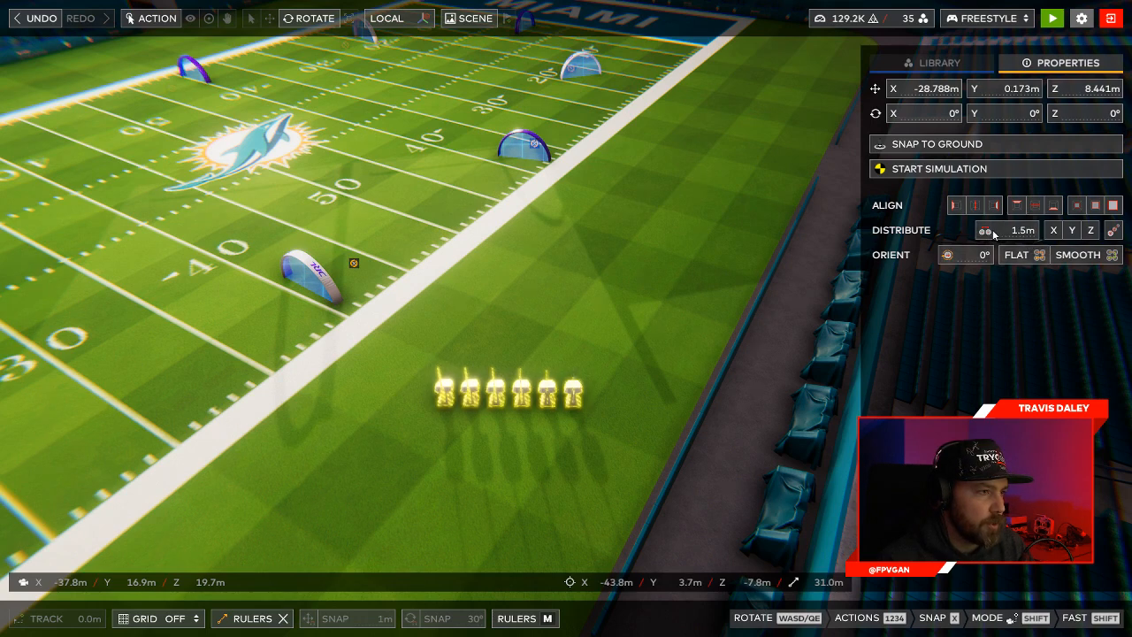
left_click(1112, 233)
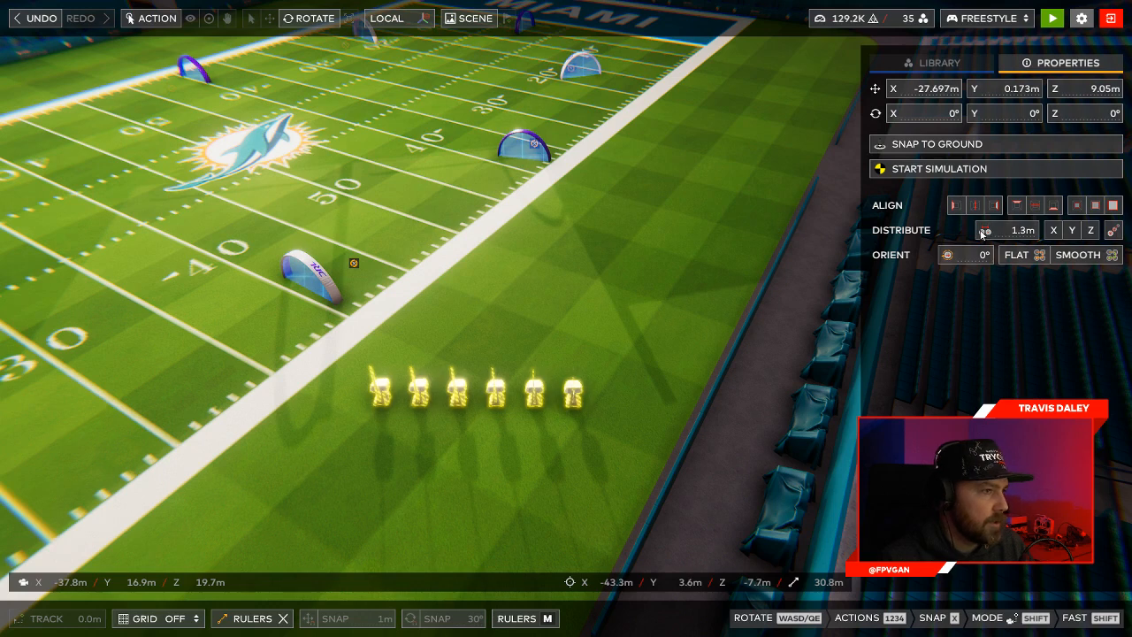
left_click_drag(979, 232, 984, 231)
left_click(1112, 232)
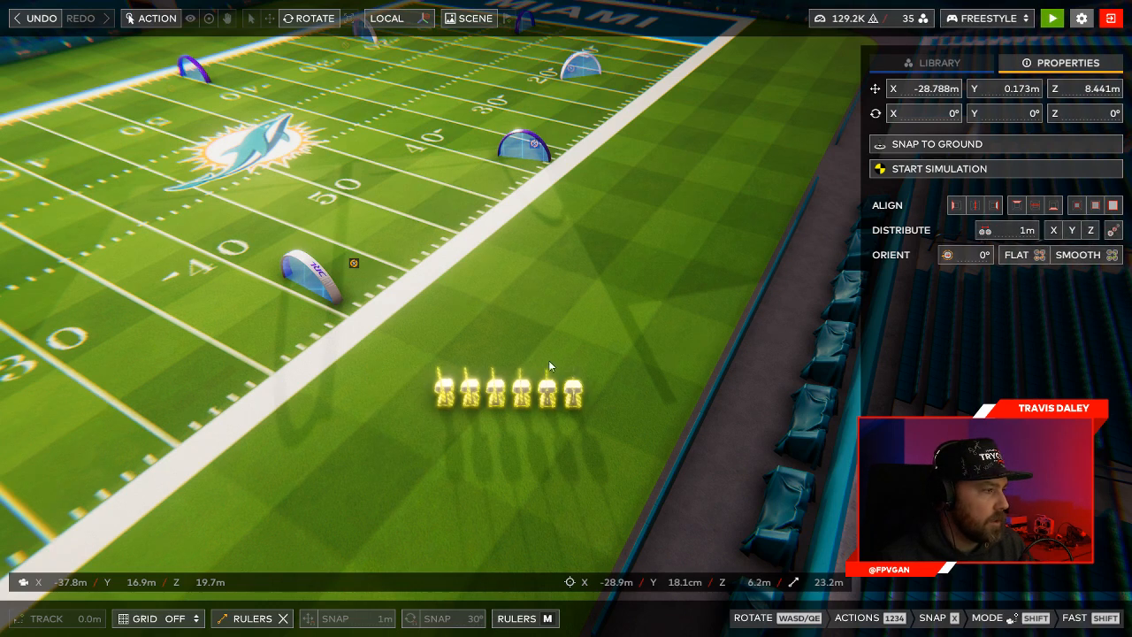
left_click(621, 343)
Switch to the race layout and number the purple checkered gate near the start stands 01 and the adjacent white gate 02.
right_click_drag(640, 302, 607, 263)
key("space")
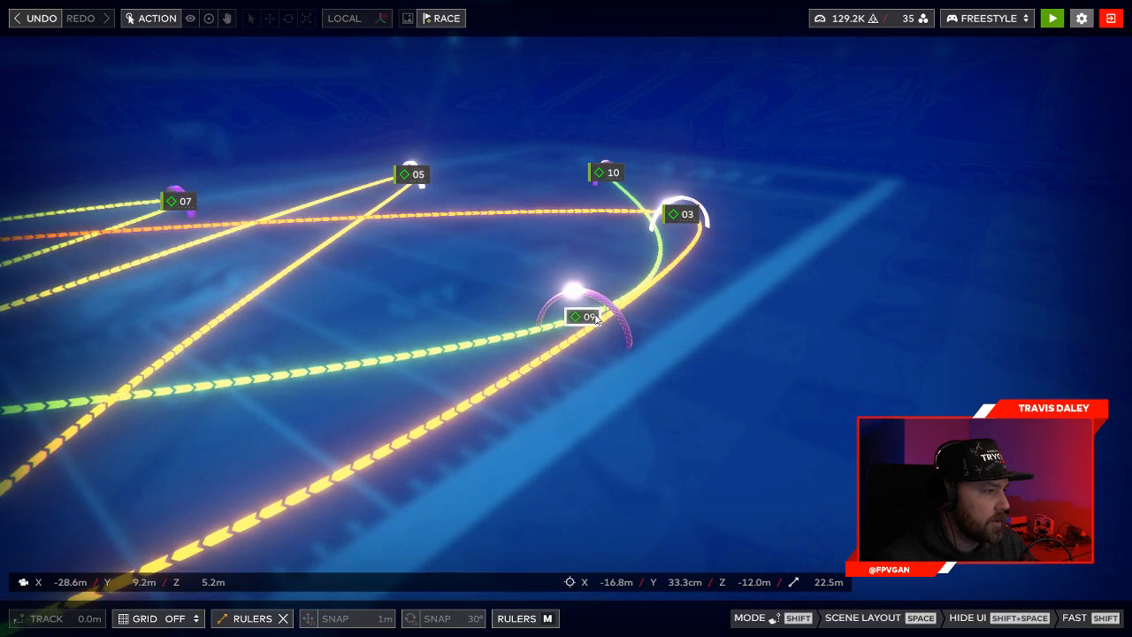
left_click(588, 317)
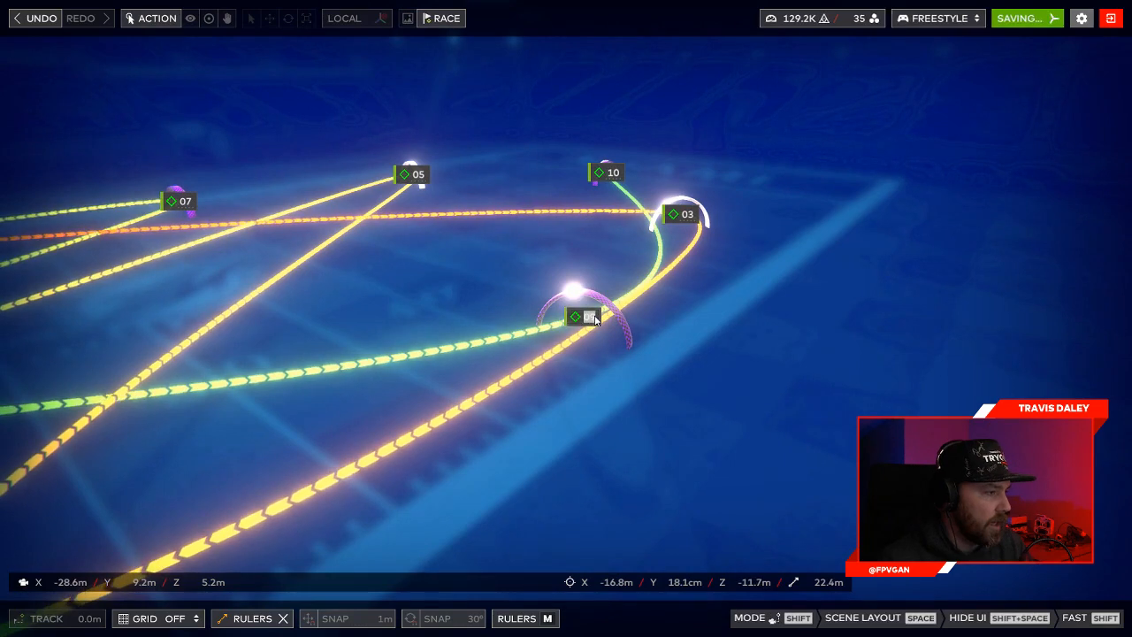
type("01")
key("Return")
left_click(693, 218)
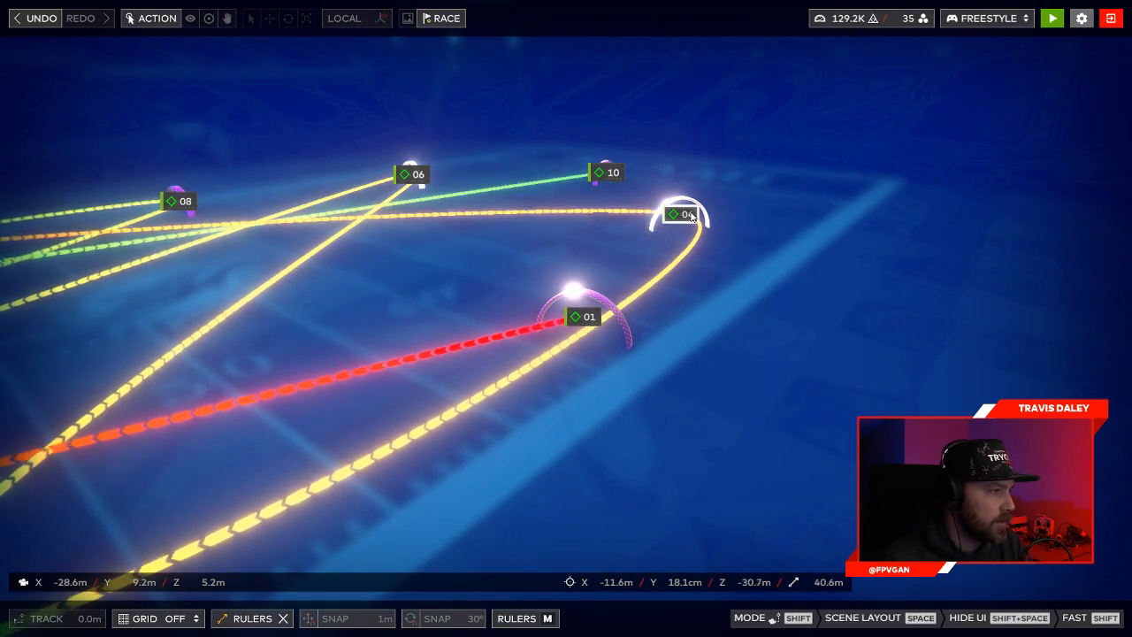
type("02")
key("Return")
Number the purple gate before the MIAMI end zone 03 and the following white gate 04.
right_click_drag(792, 244, 760, 218)
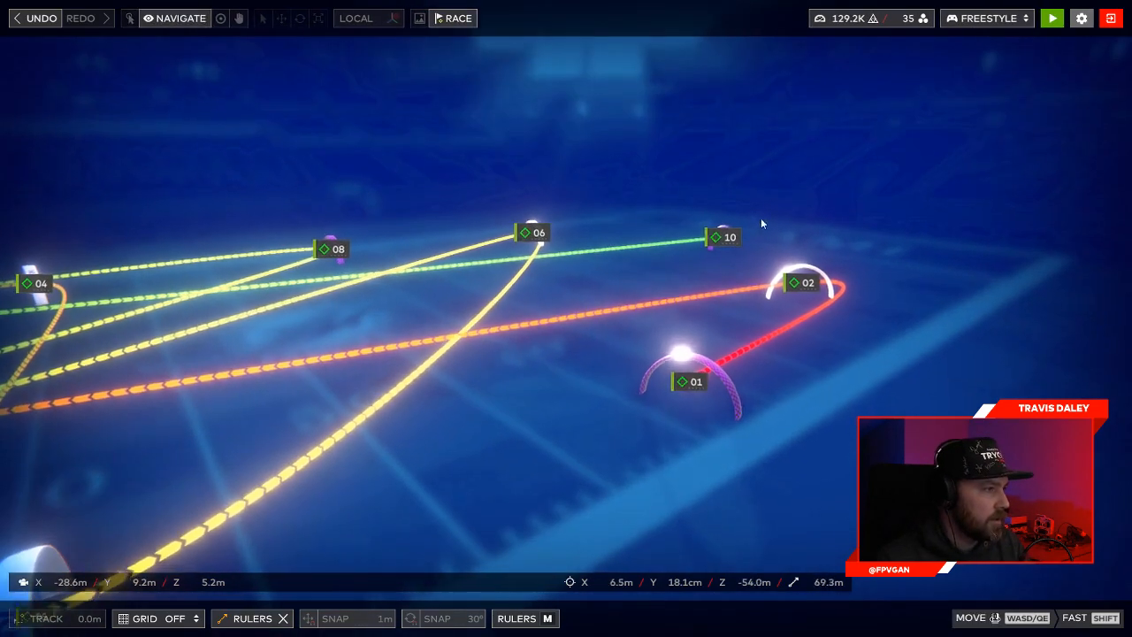
left_click(732, 243)
type("03")
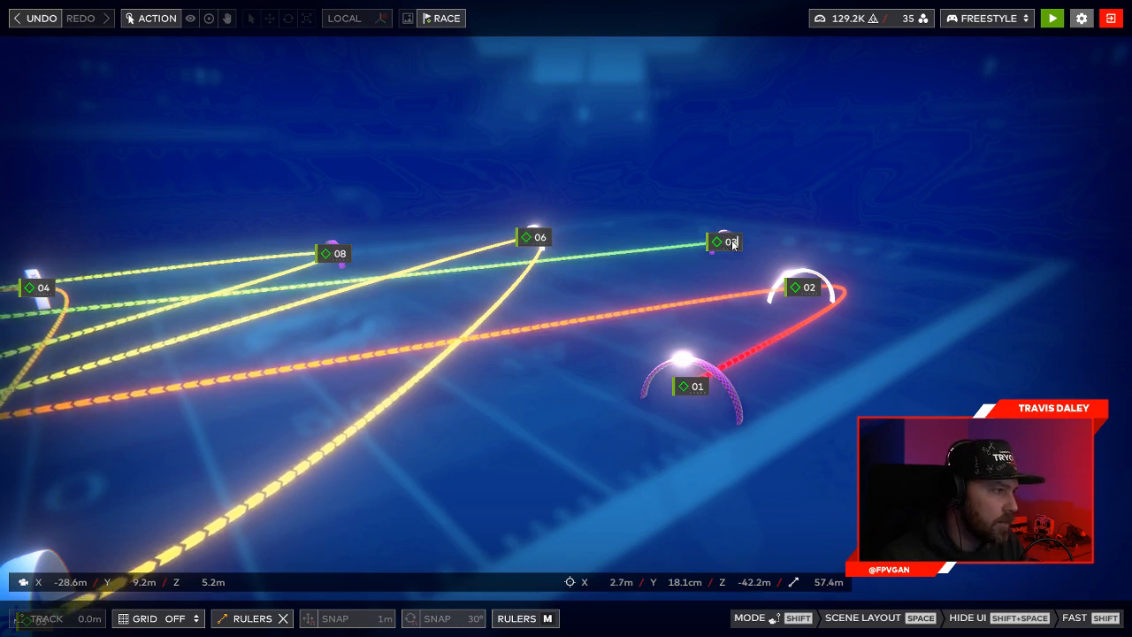
key("Return")
left_click(547, 237)
type("04")
key("Return")
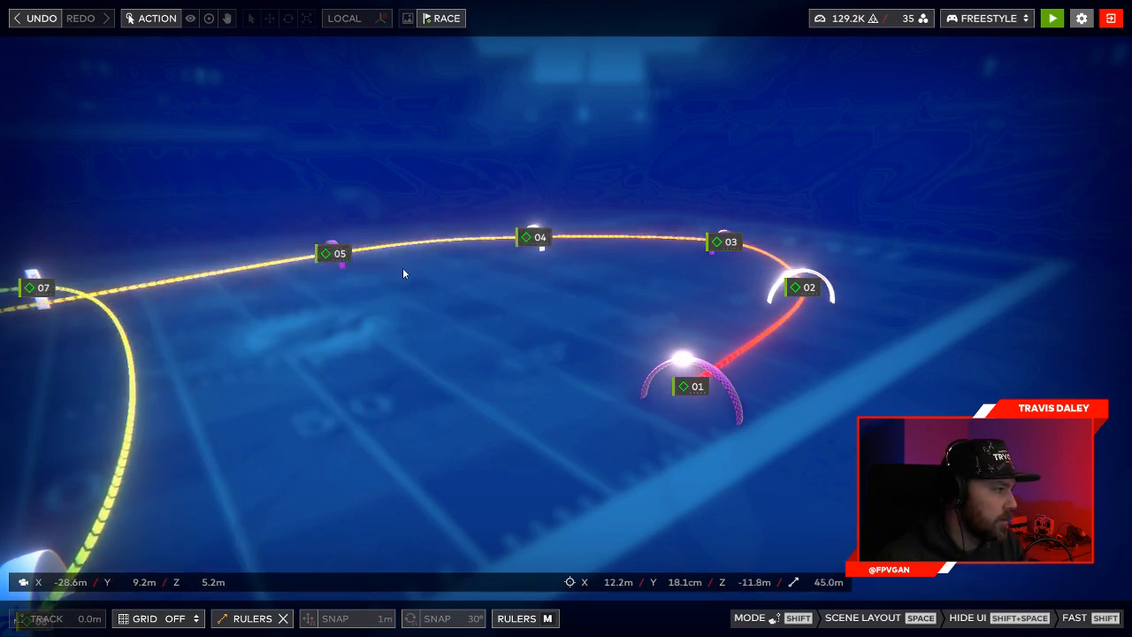
Number the remaining gates consecutively around the loop from 06 to 10.
right_click_drag(403, 267, 293, 270)
left_click(434, 245)
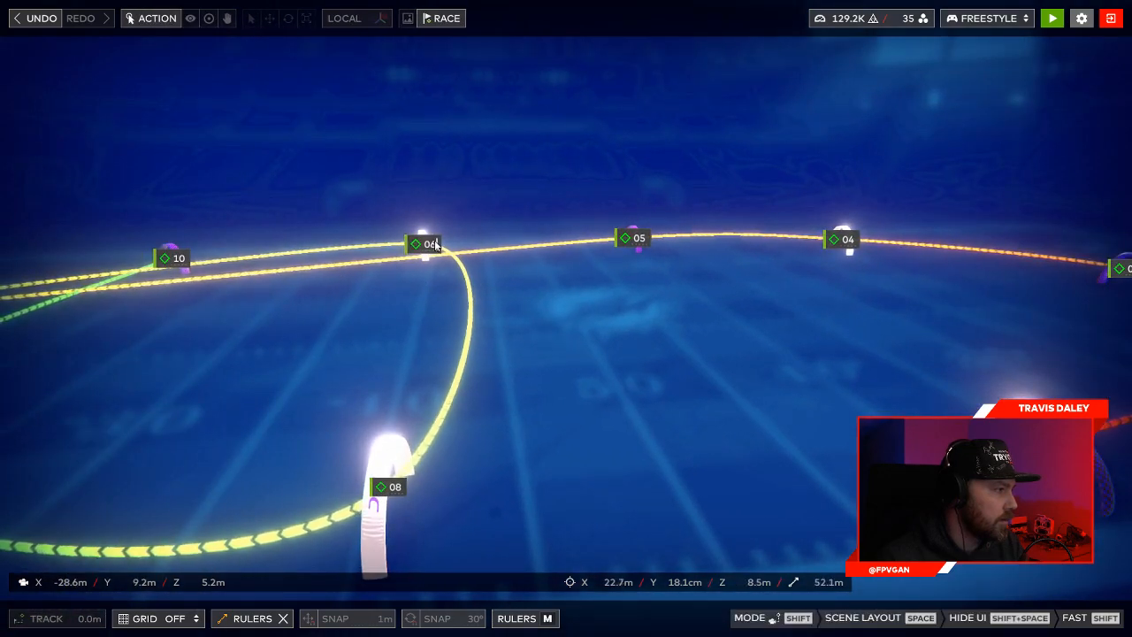
key("Return")
right_click_drag(495, 283, 515, 265)
left_click(614, 234)
type("0")
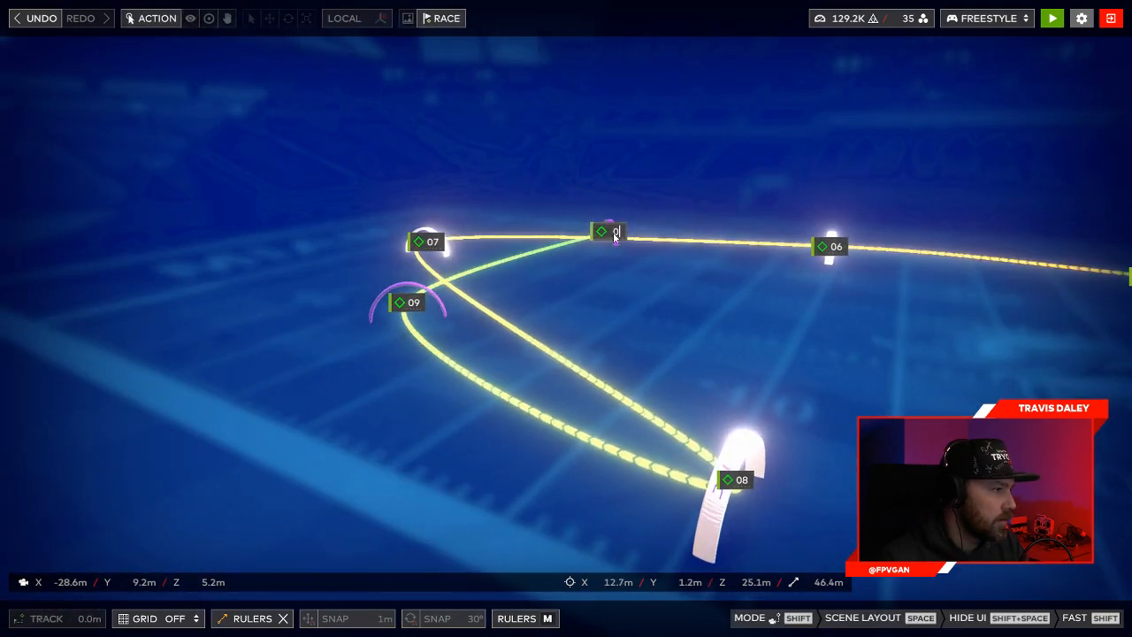
type("7")
key("Return")
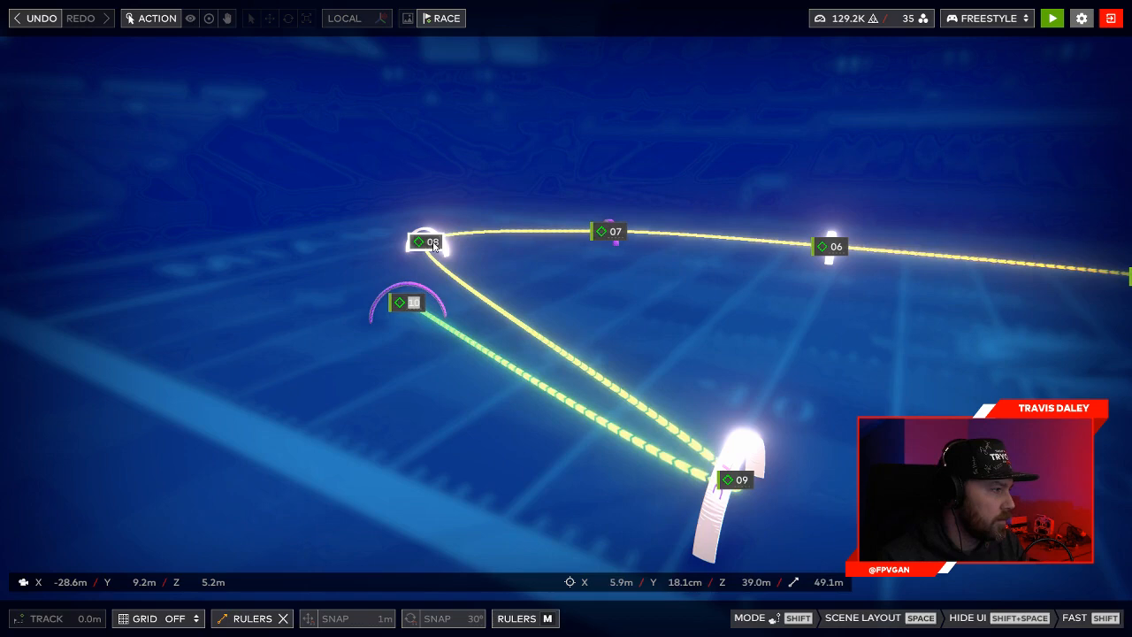
left_click(413, 302)
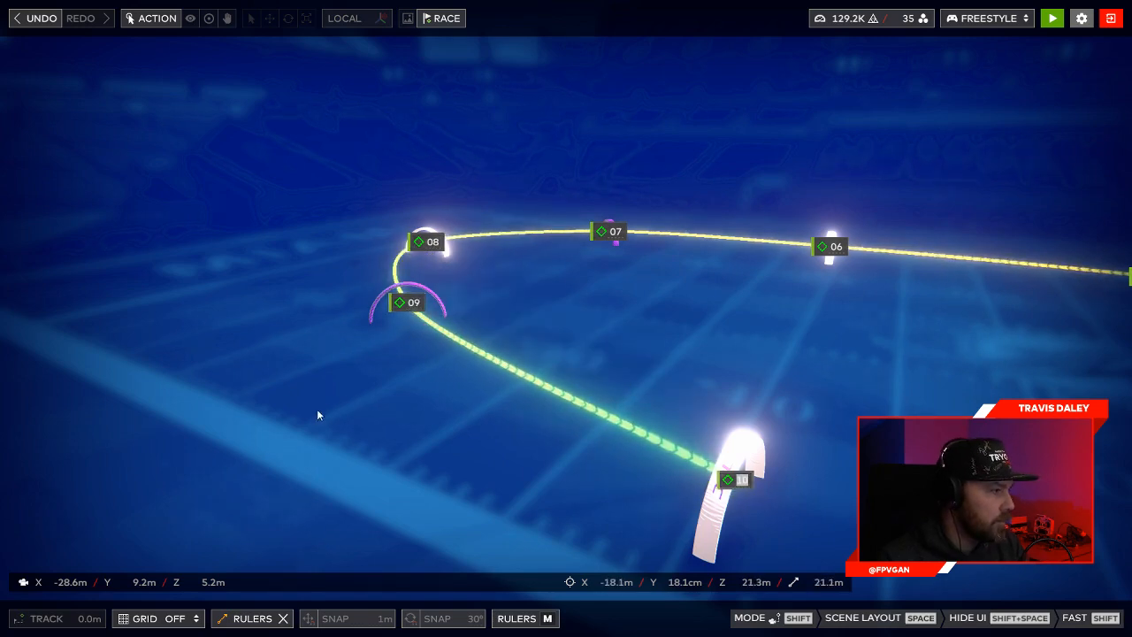
Number the six start stands consecutively from 01 to 06 along the row and return to the scene layout.
right_click_drag(317, 411, 583, 438)
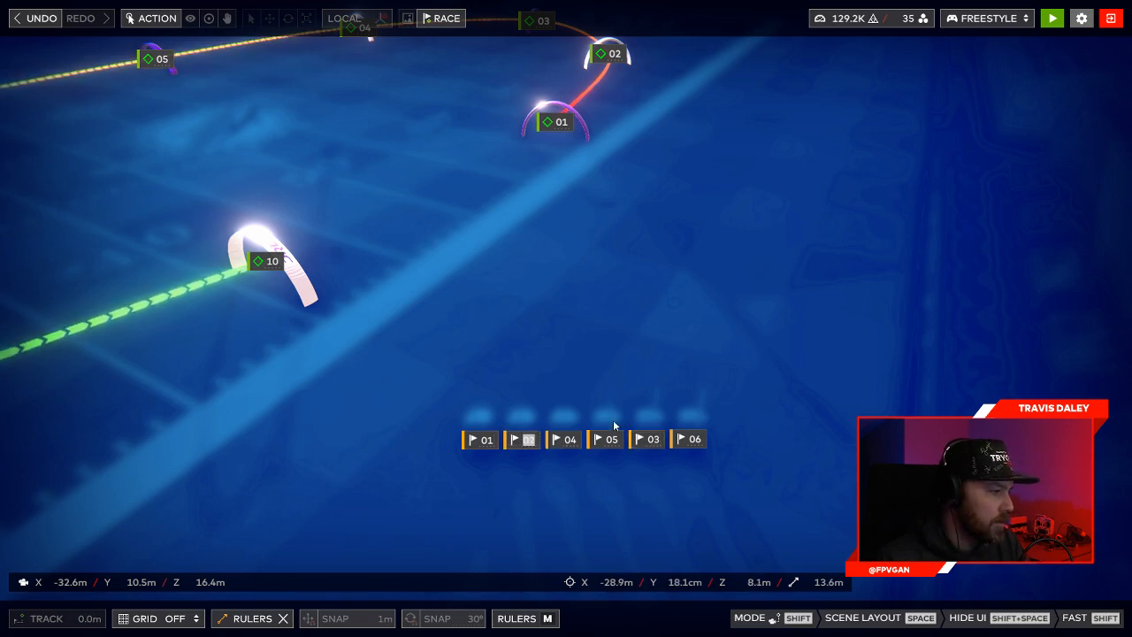
key("Return")
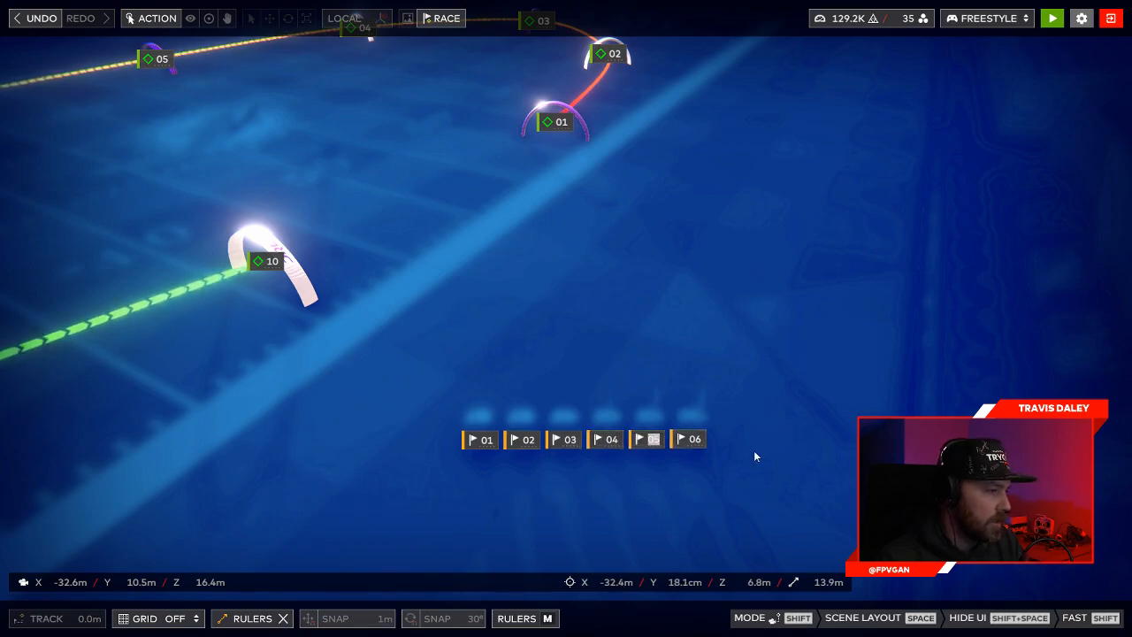
key("space")
Draw a short curved spline with three control points on the grass near the start stands, using the Spline Tool.
right_click_drag(732, 378, 633, 341)
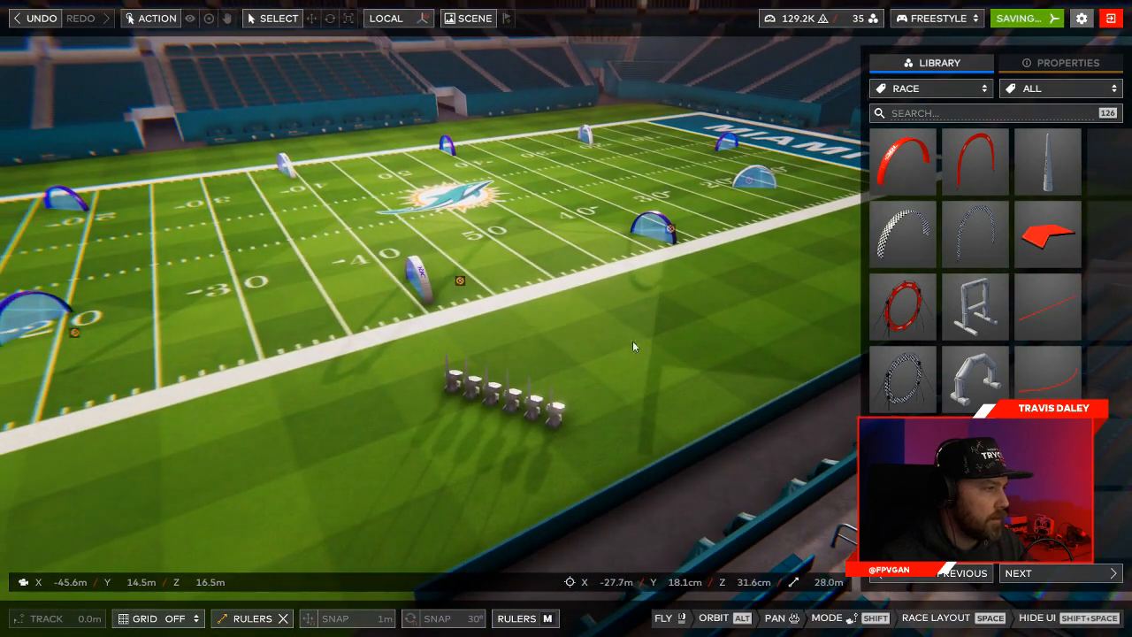
right_click_drag(704, 304, 713, 281)
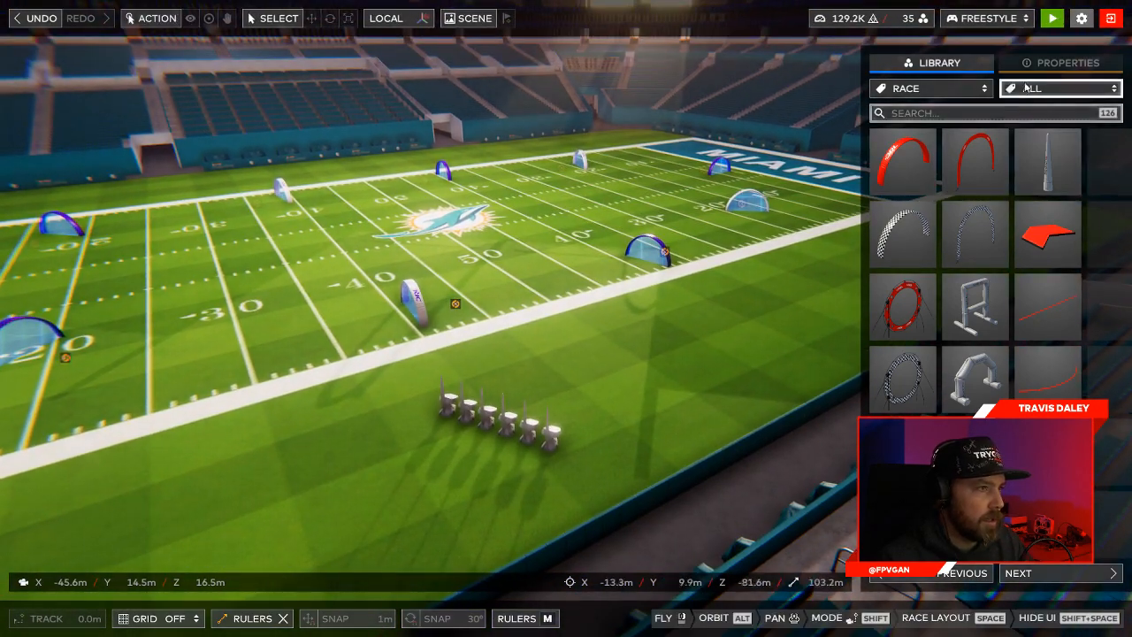
left_click(955, 88)
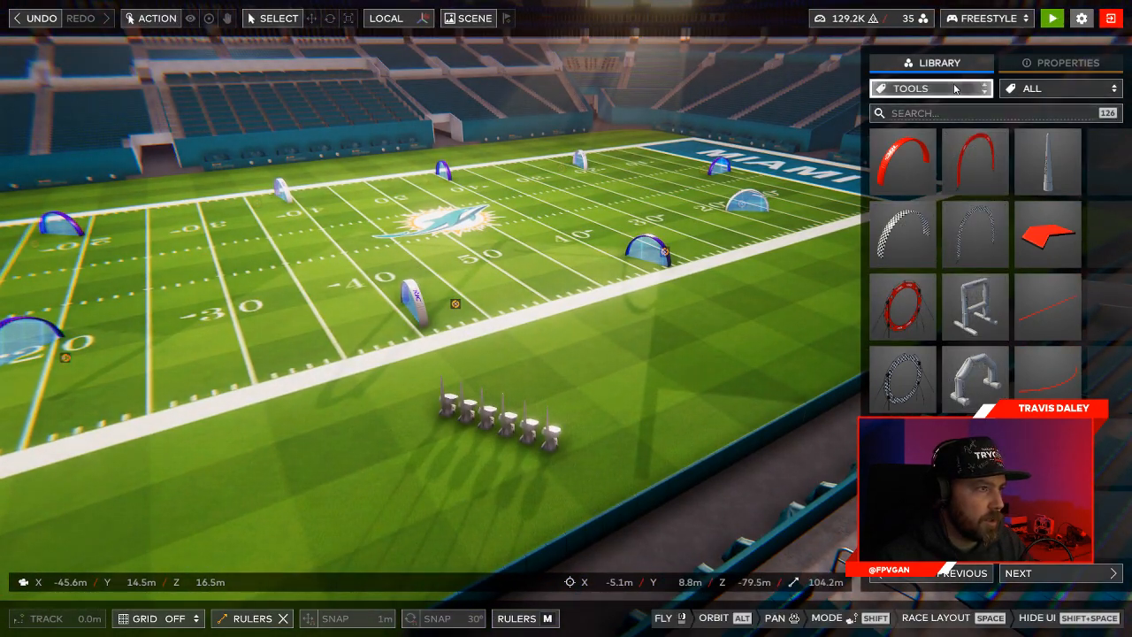
left_click(908, 161)
right_click_drag(739, 297, 740, 336)
key("w")
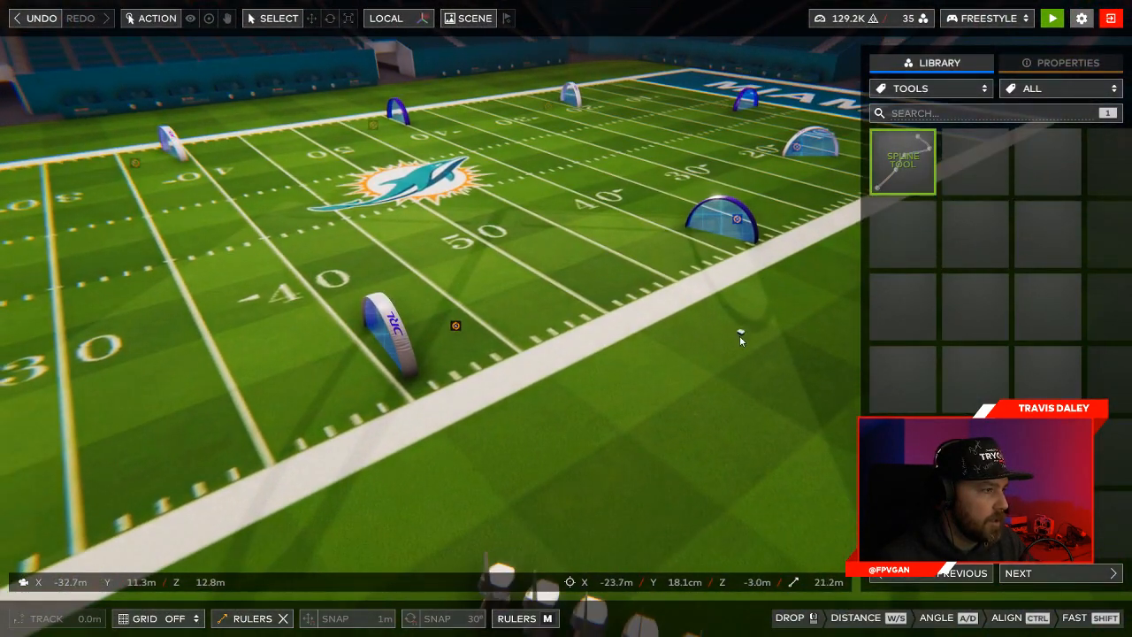
left_click(728, 406)
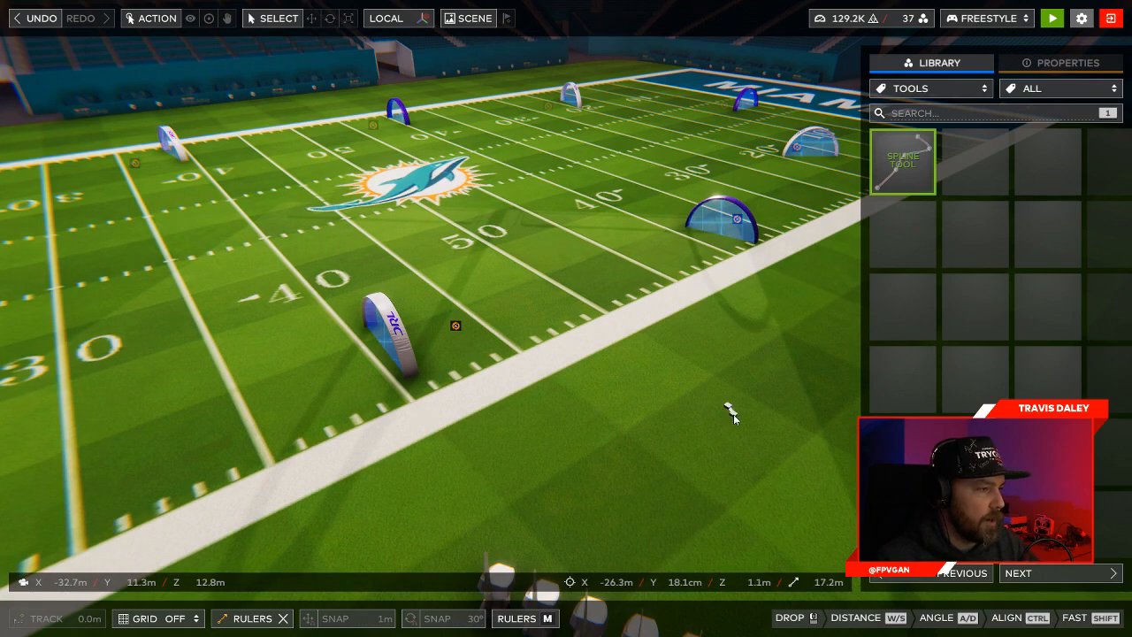
left_click(776, 399)
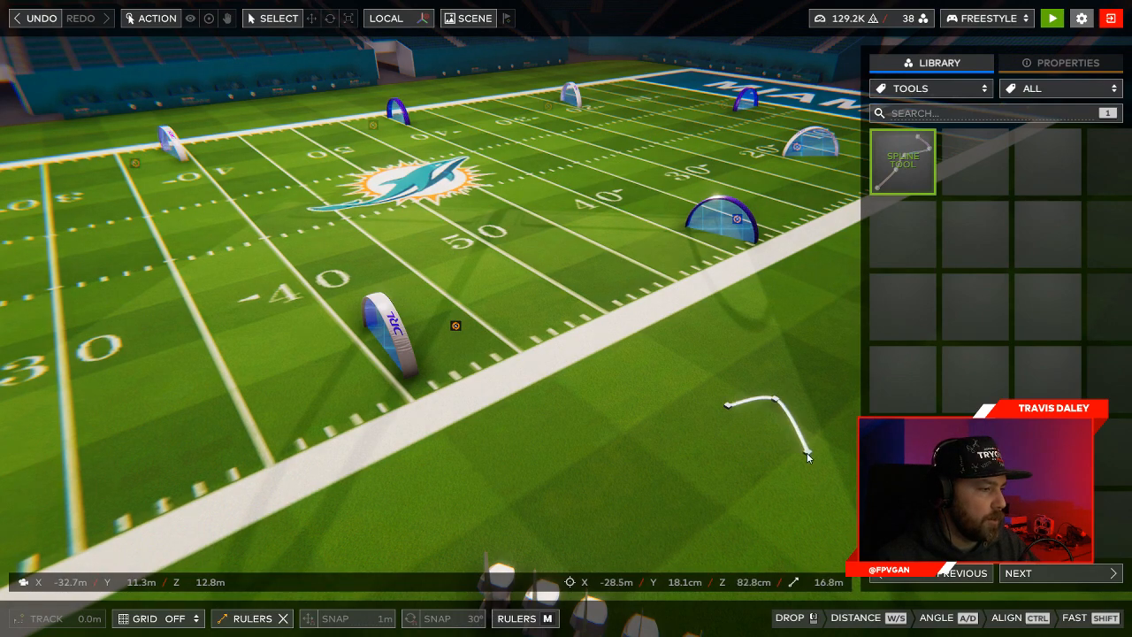
left_click(809, 455)
key("Escape")
Select the first control point of the new spline and snap the spline to the gates.
right_click_drag(659, 425, 733, 381)
left_click(677, 354)
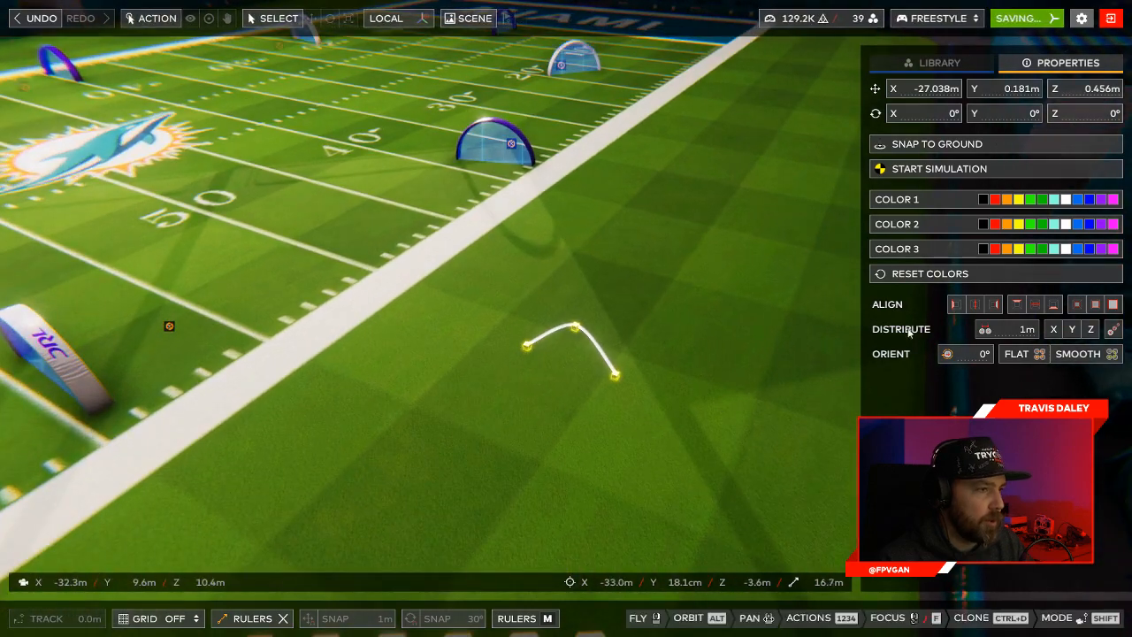
left_click(718, 327)
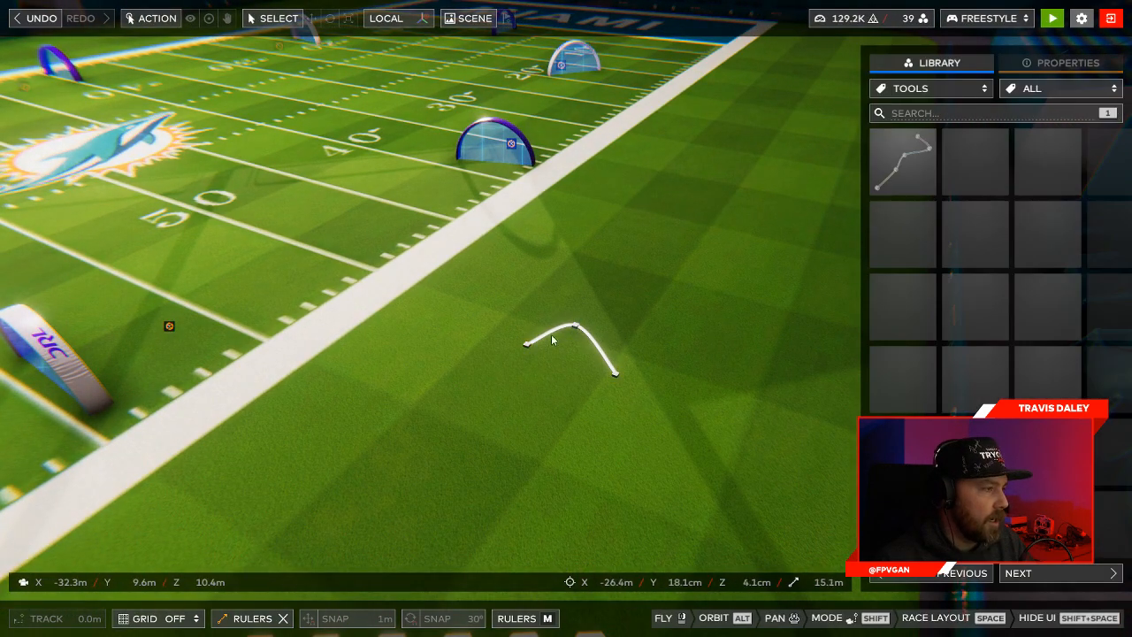
left_click(527, 347)
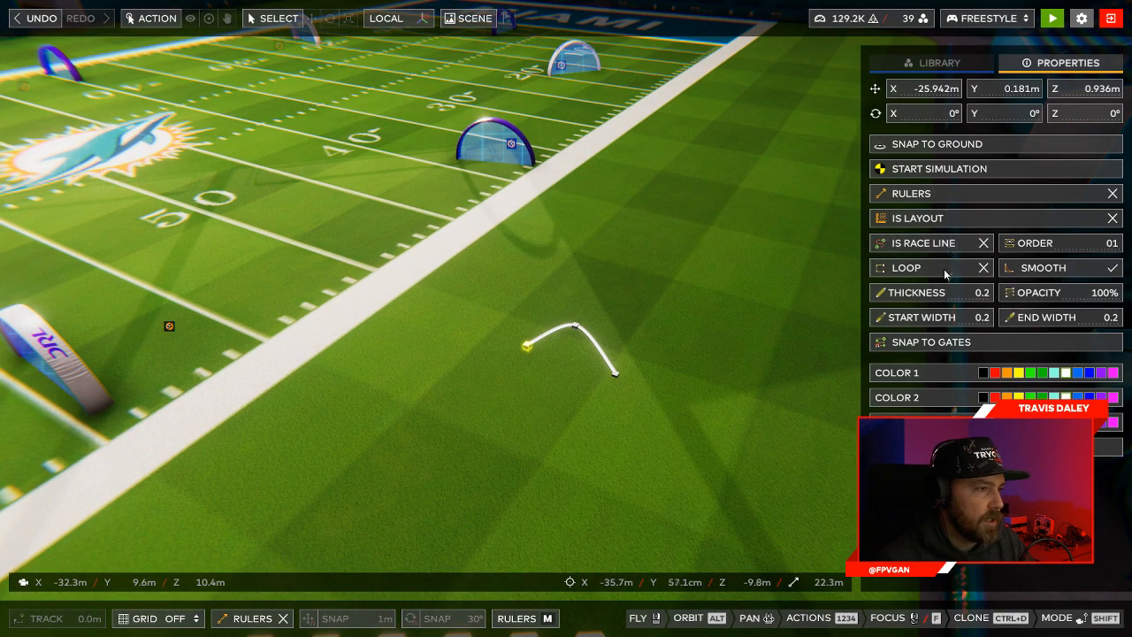
left_click(938, 345)
Turn on the race line option for the spline running through the gates.
right_click_drag(671, 261, 531, 221)
key("s")
left_click(980, 244)
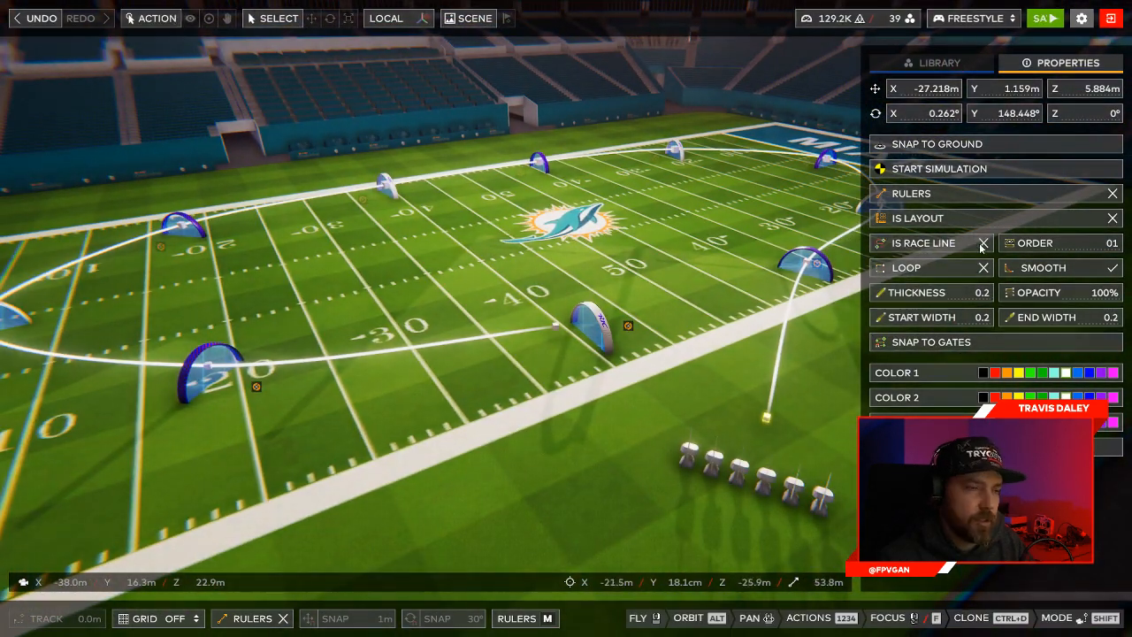
left_click(925, 251)
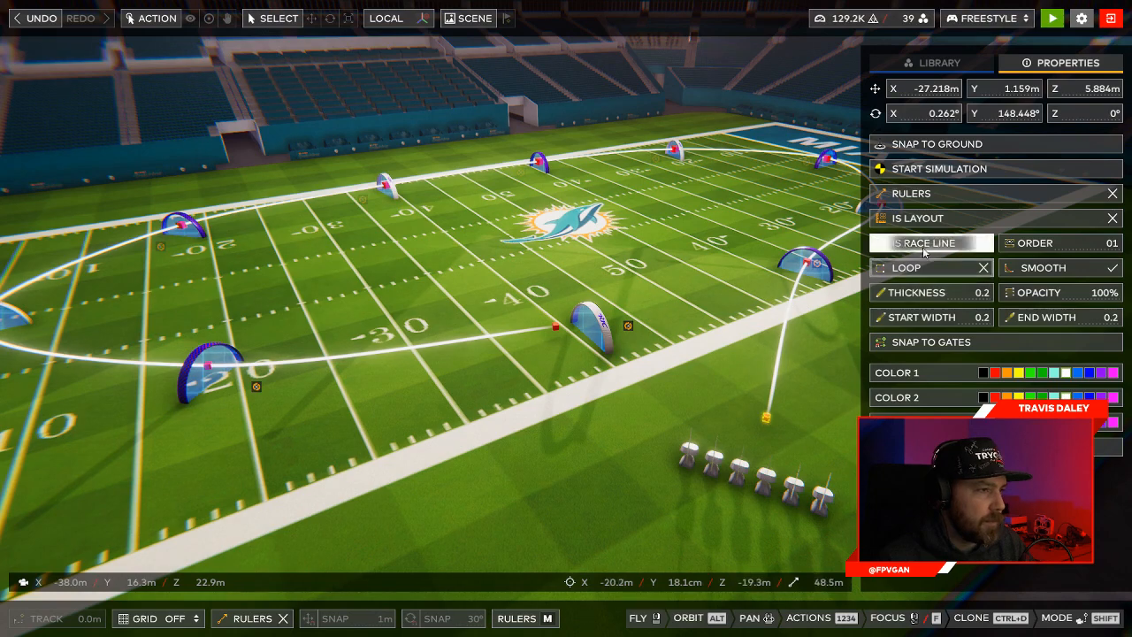
right_click_drag(693, 299, 711, 314)
key("w")
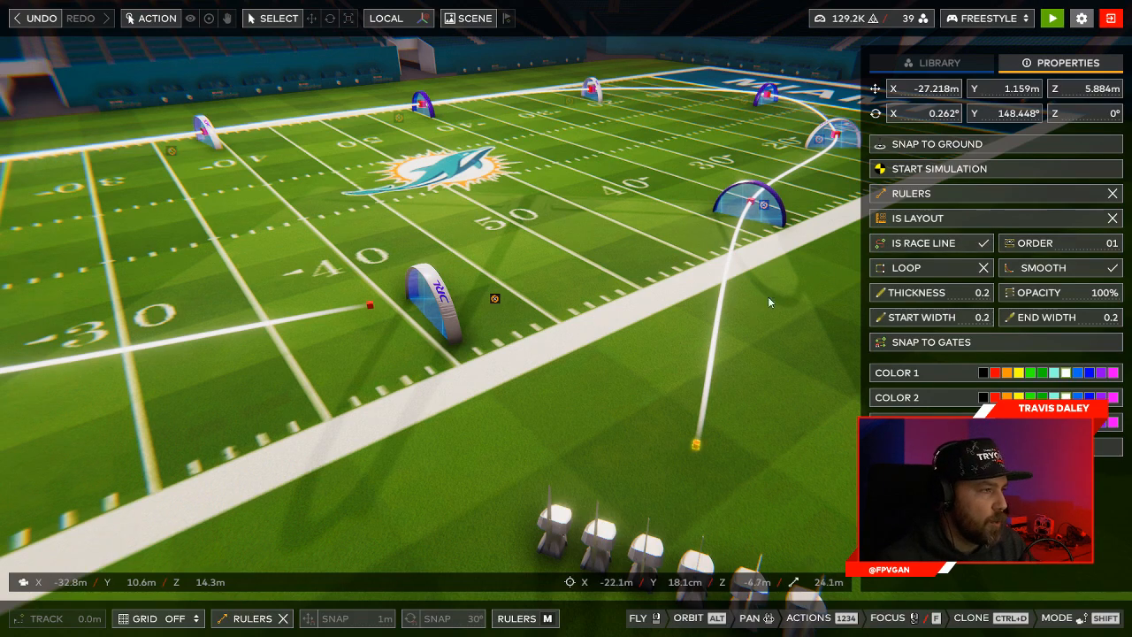
Select the race line's control point at the purple gate in front of the MIAMI end zone and clone it.
right_click_drag(768, 296, 737, 341)
key("s")
key("s")
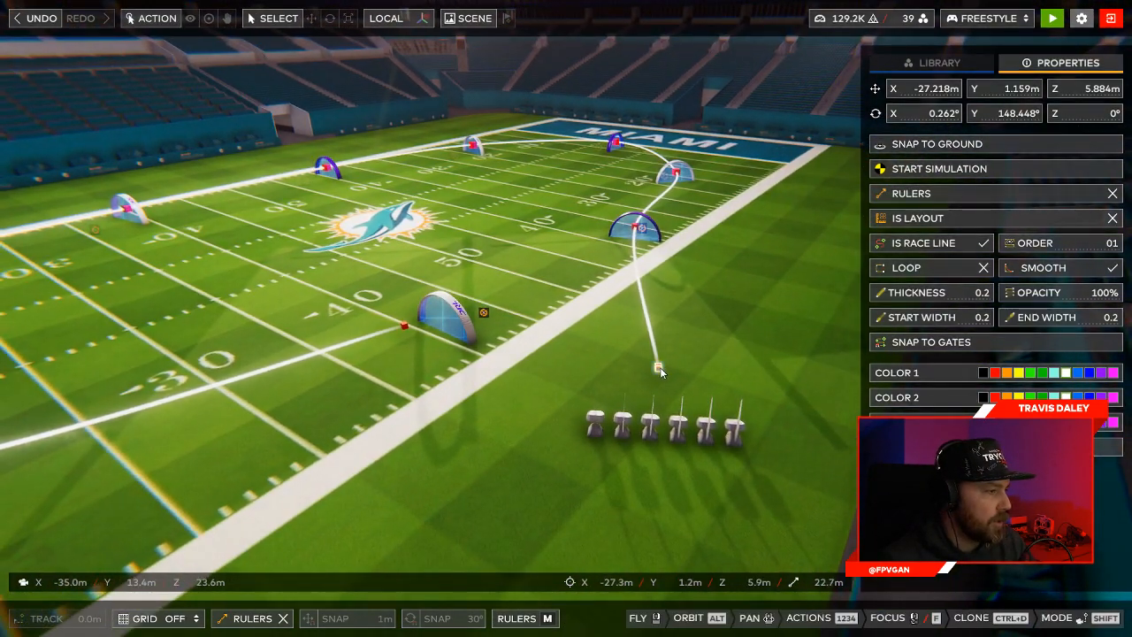
left_click(720, 370)
mouse_move(714, 352)
right_mouse_down()
mouse_move(699, 338)
mouse_move(672, 342)
mouse_move(687, 328)
mouse_move(676, 323)
mouse_move(560, 320)
mouse_move(664, 323)
mouse_move(697, 297)
mouse_move(541, 340)
mouse_move(628, 309)
mouse_move(677, 351)
mouse_move(551, 334)
mouse_move(659, 345)
mouse_move(585, 303)
mouse_move(569, 273)
mouse_move(505, 225)
mouse_move(526, 263)
mouse_move(654, 309)
mouse_move(652, 352)
mouse_move(692, 351)
right_mouse_up()
left_click(707, 283)
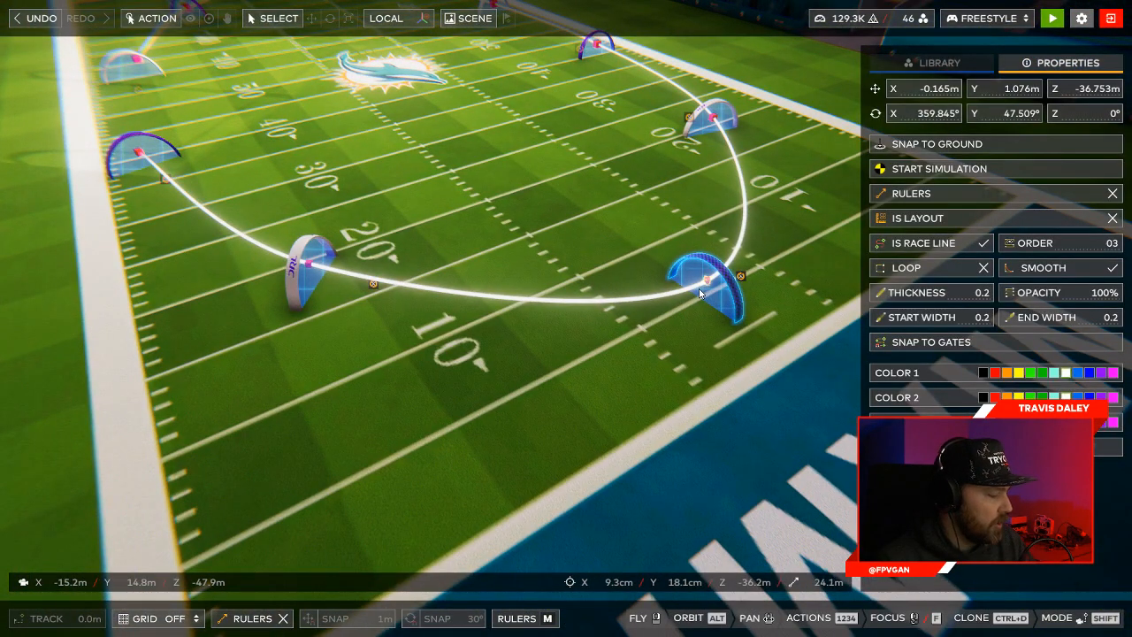
left_click(700, 293)
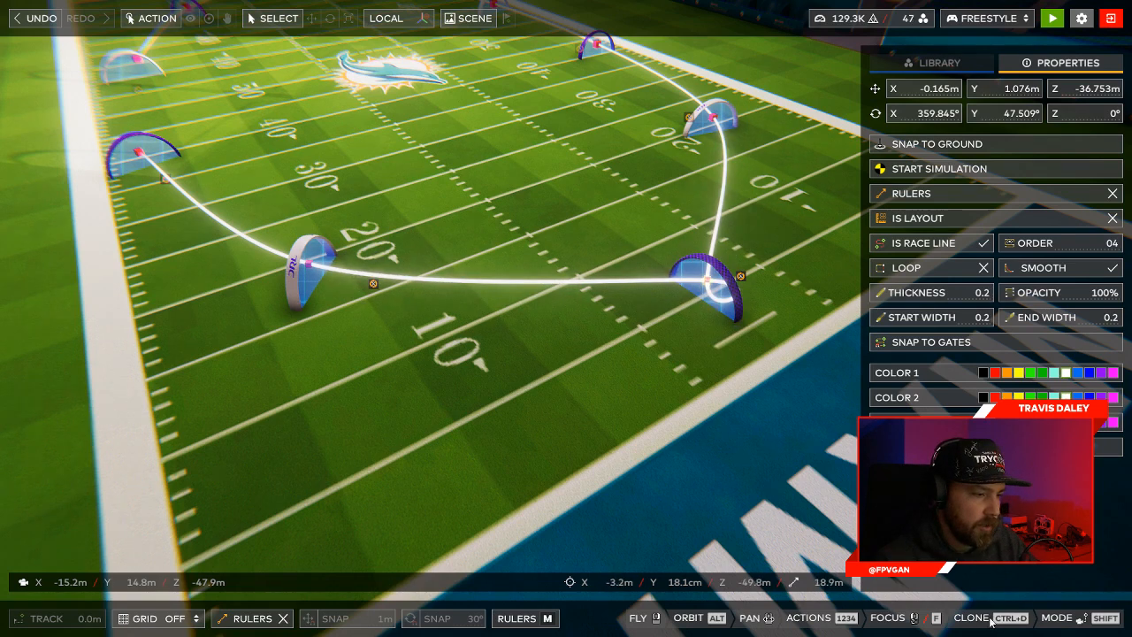
Move the cloned race line control point away from the purple gate to about X 6.8 m, Z -34.1 m, near the 10-yard mark.
key("2")
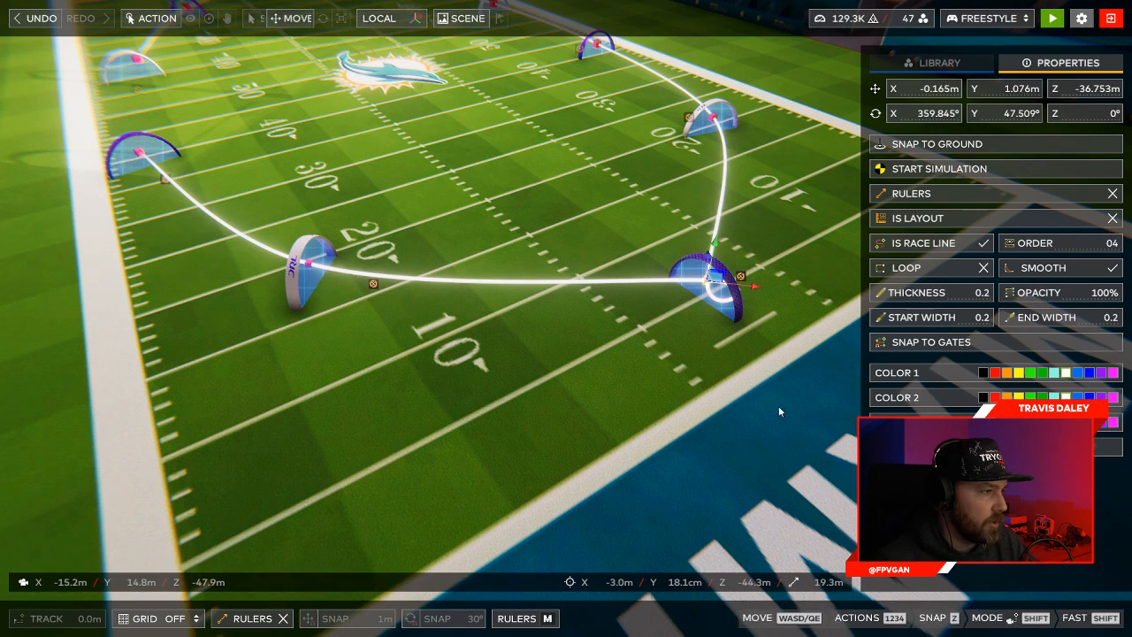
key("f")
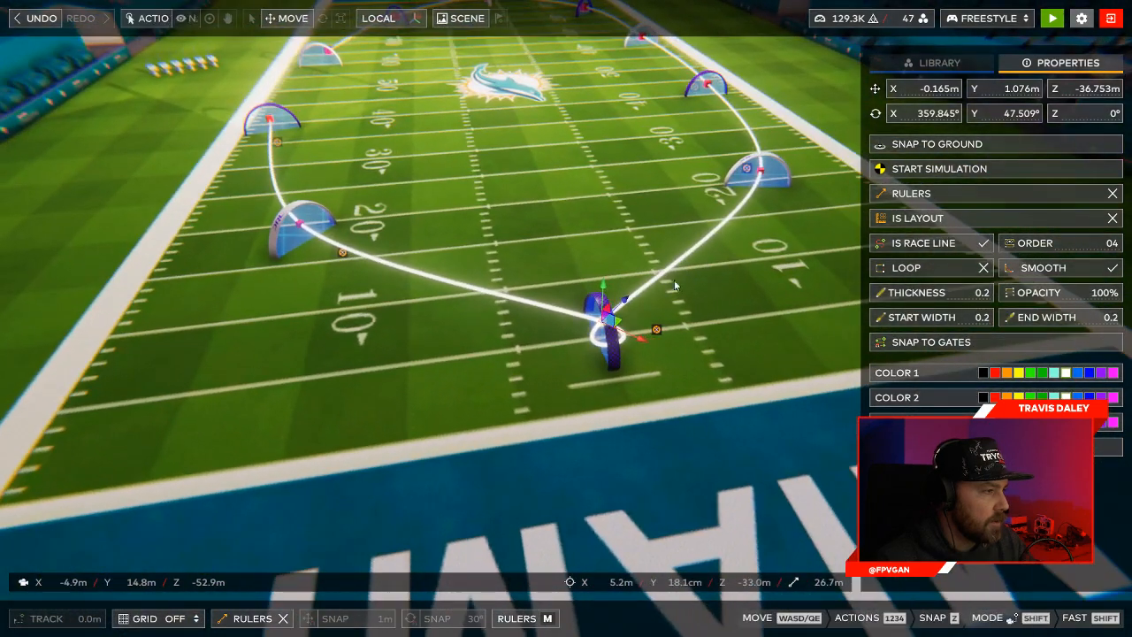
left_click_drag(622, 305, 771, 249)
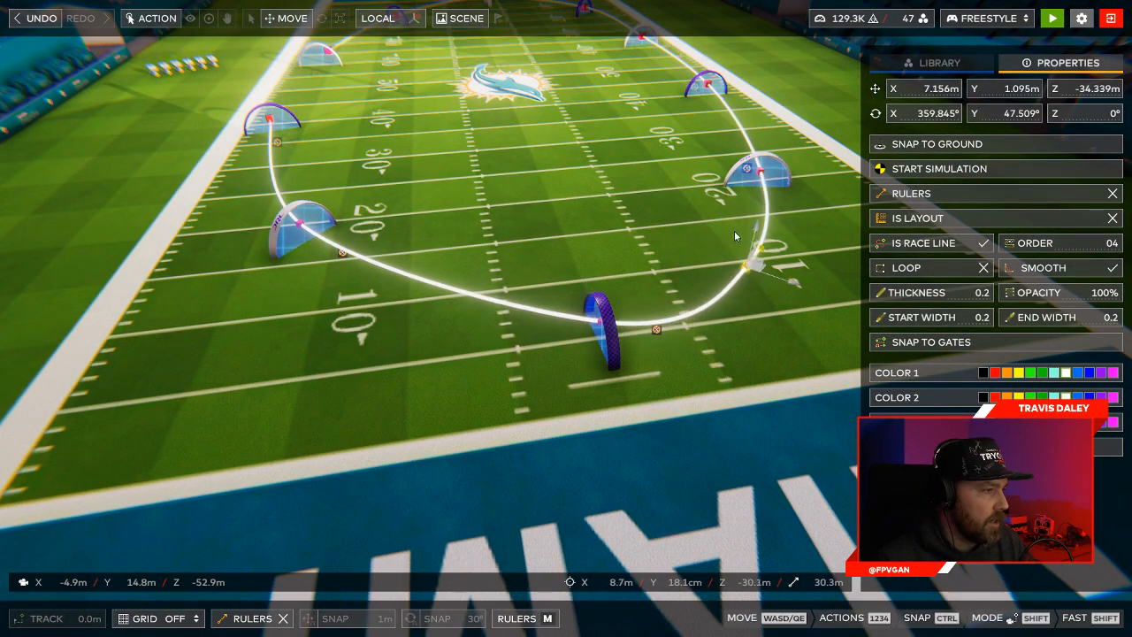
Move the original control point at the purple gate to the gate's opposite side, at about X -2.6 m, Z -36.5 m.
left_click(602, 326)
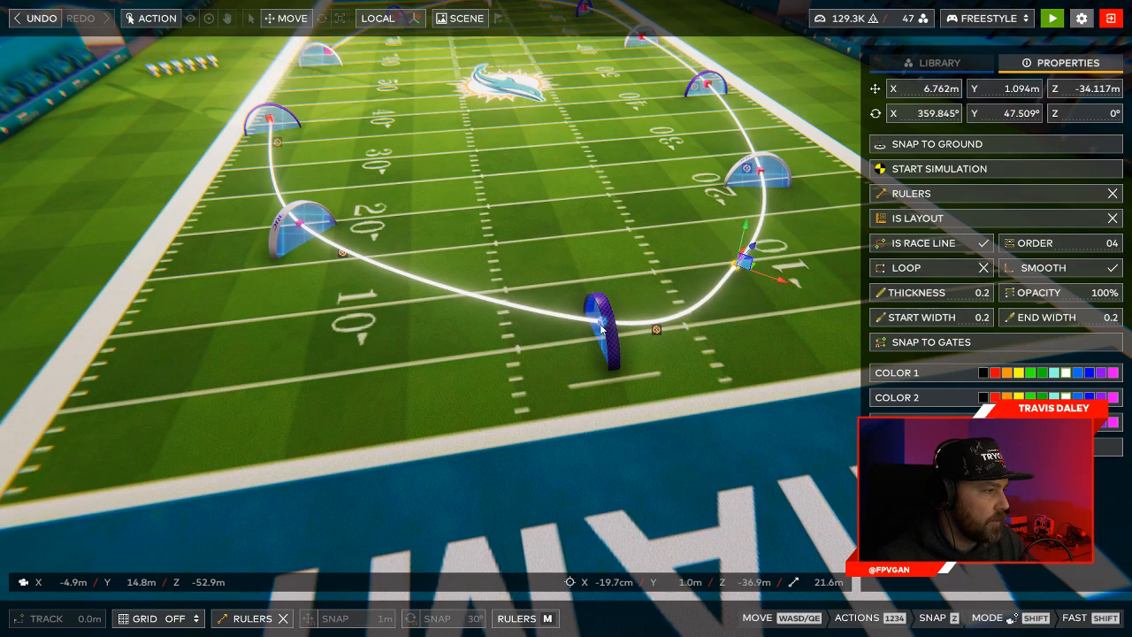
left_click_drag(624, 304, 562, 355)
right_click_drag(562, 356, 608, 366)
key("a")
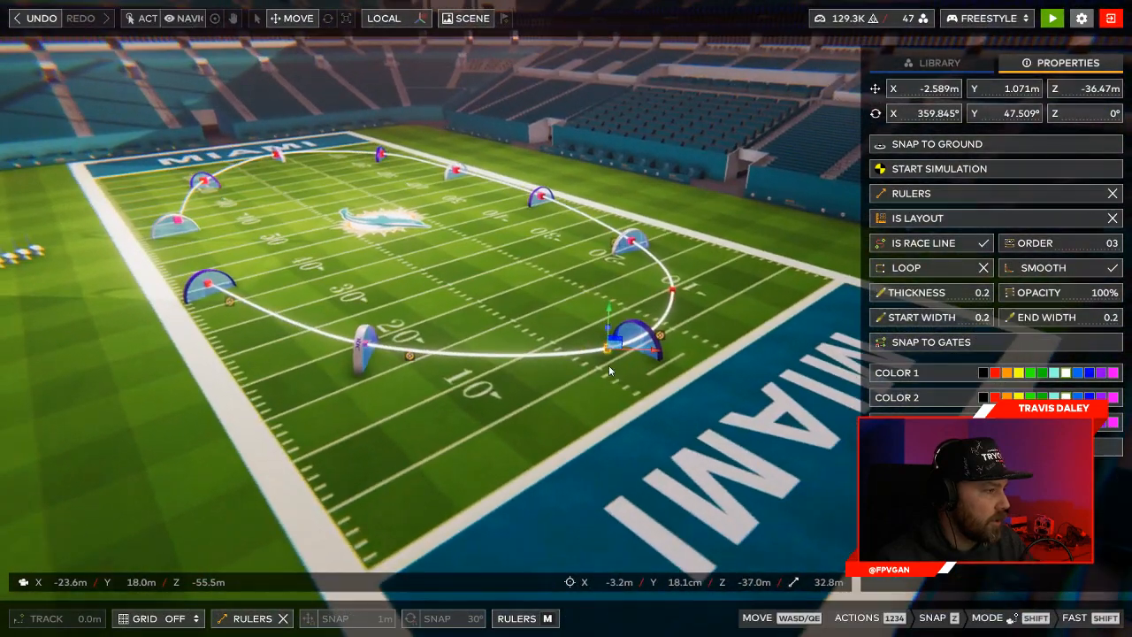
Rotate the white gate at the 20-yard line to about 140° around Y so it faces along the race line, and deselect it.
right_click_drag(542, 398, 591, 385)
left_click(587, 383)
key("4")
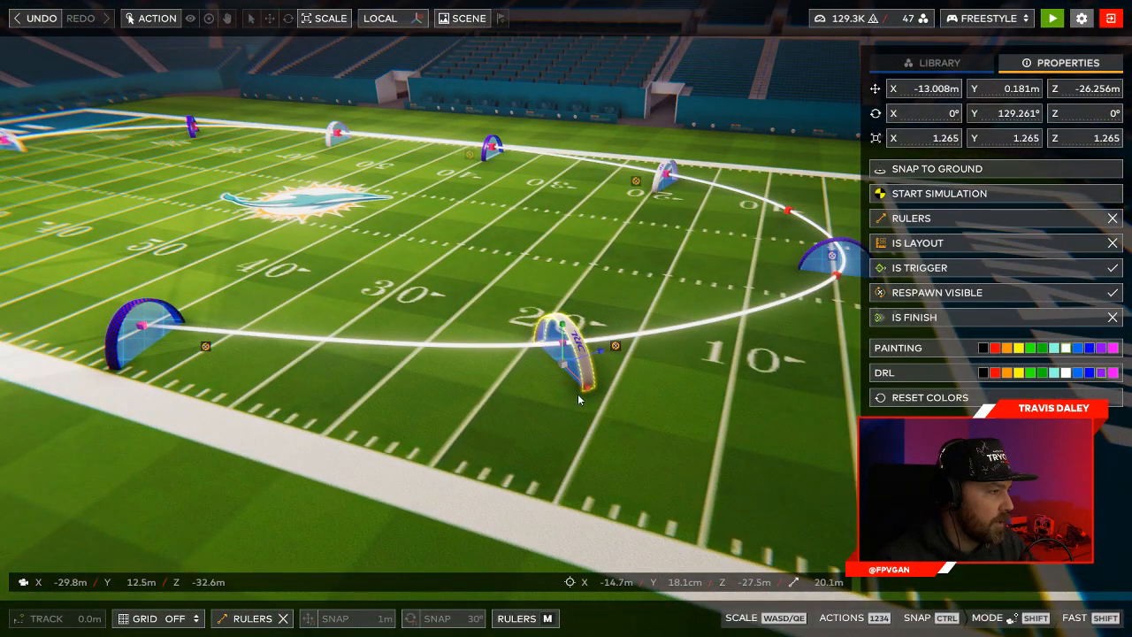
key("3")
left_click_drag(572, 391, 560, 392)
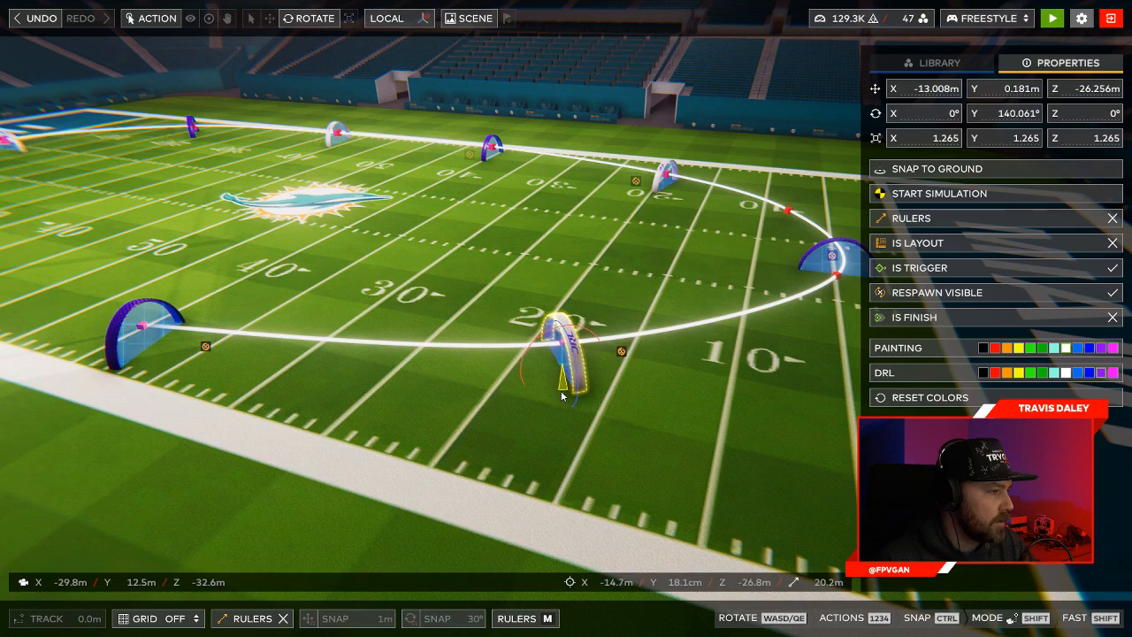
left_click(522, 457)
right_click_drag(522, 457, 448, 450)
key("s")
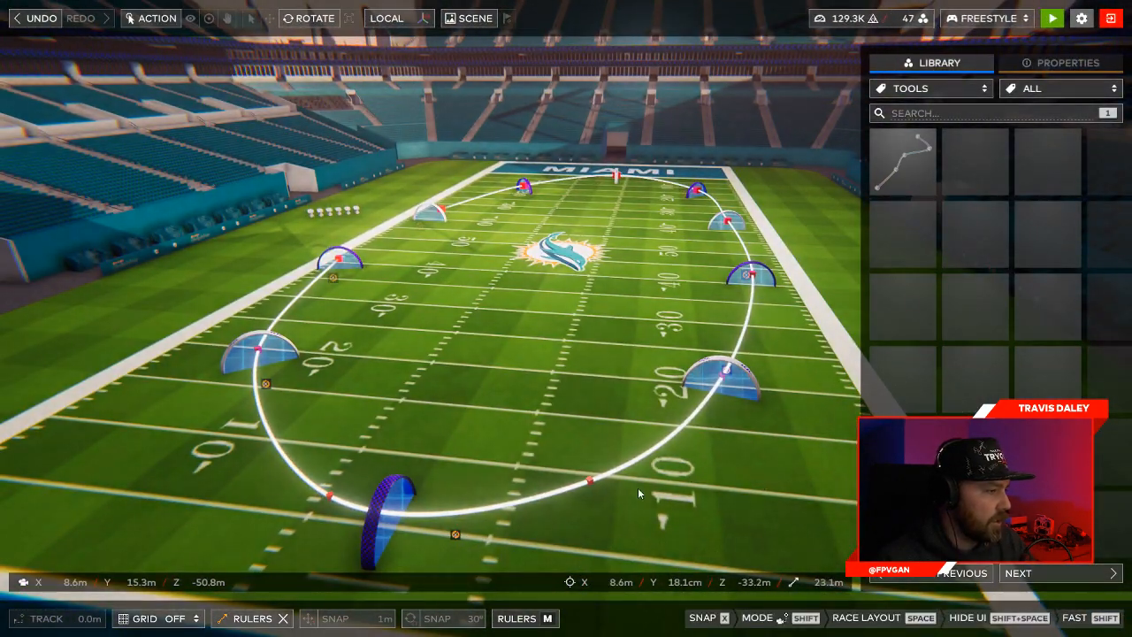
right_click_drag(795, 491, 802, 481)
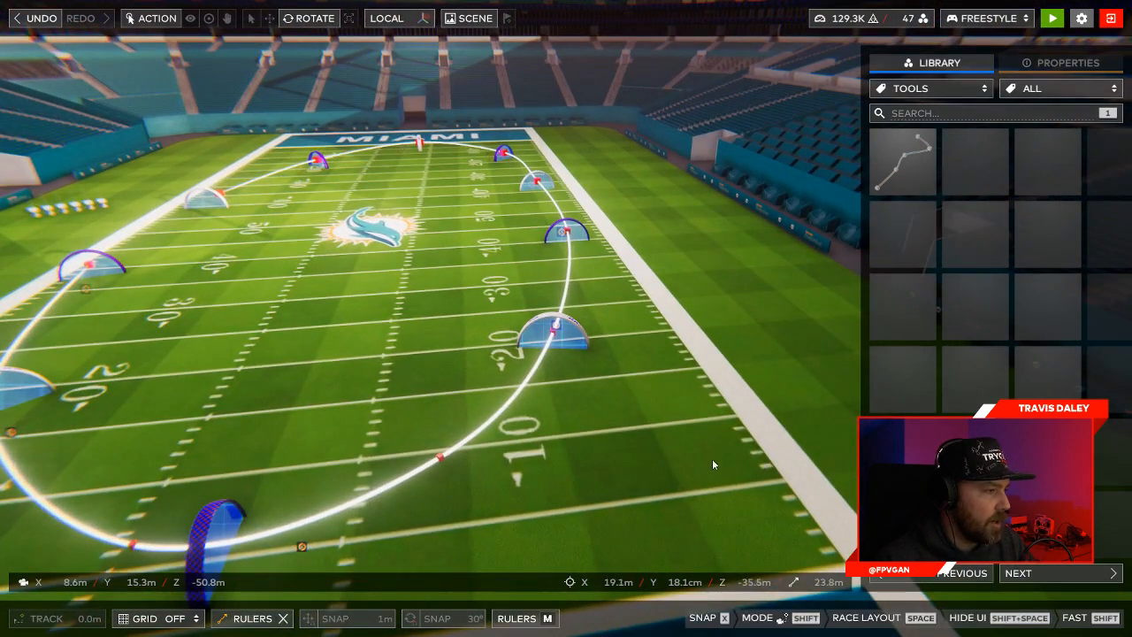
right_click_drag(713, 464, 750, 435)
Name the track QUICK LOOP in the track's properties.
left_click(1057, 69)
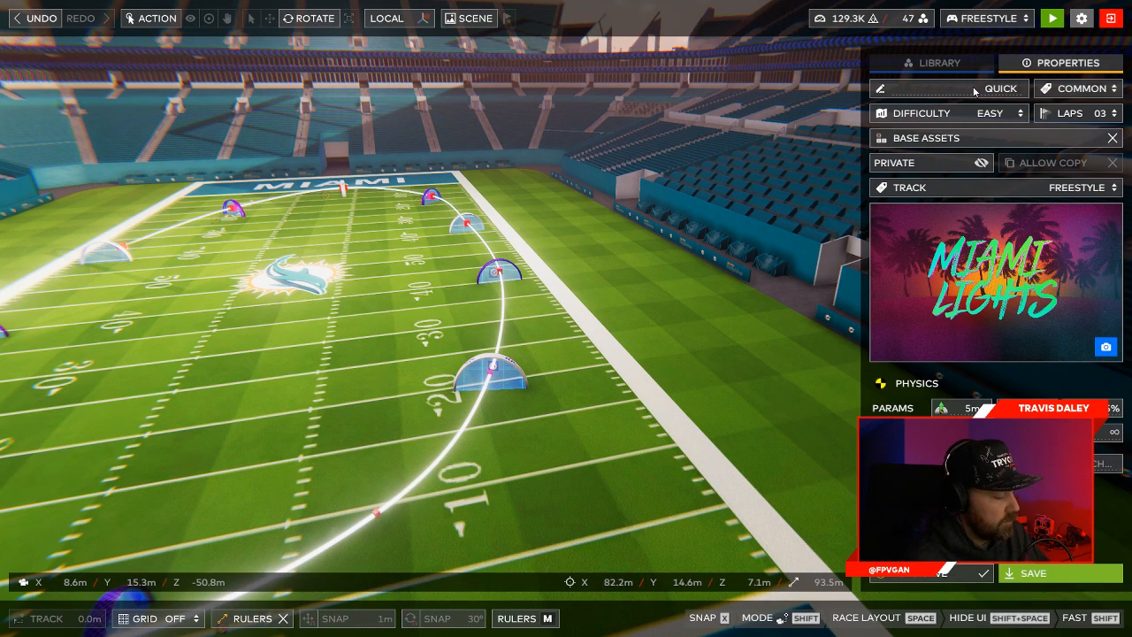
type("OOP")
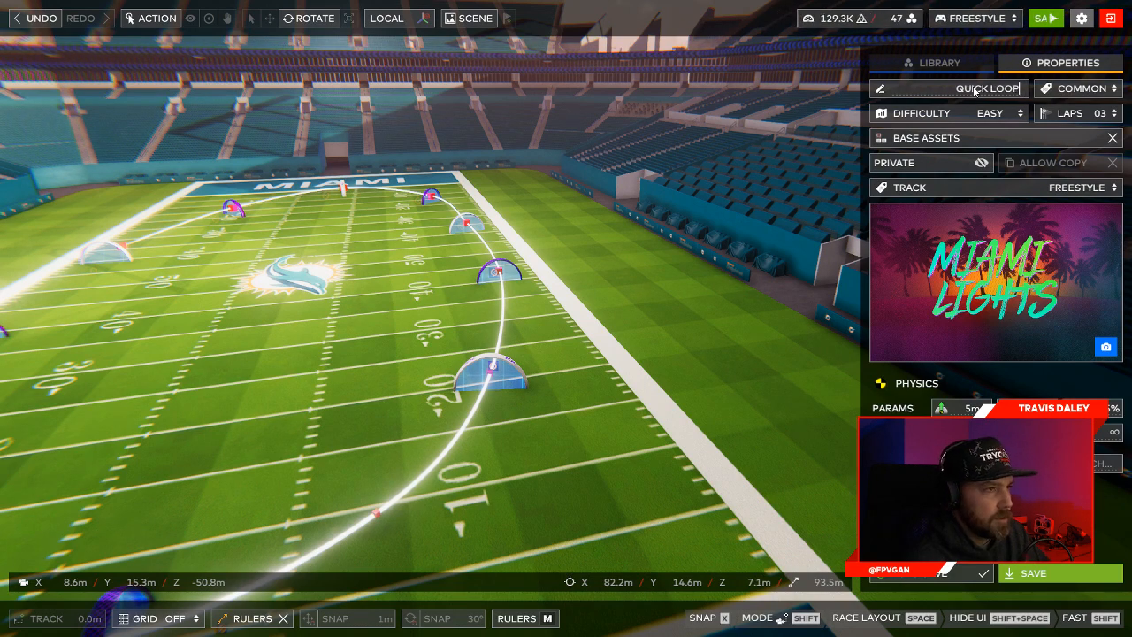
left_click(975, 89)
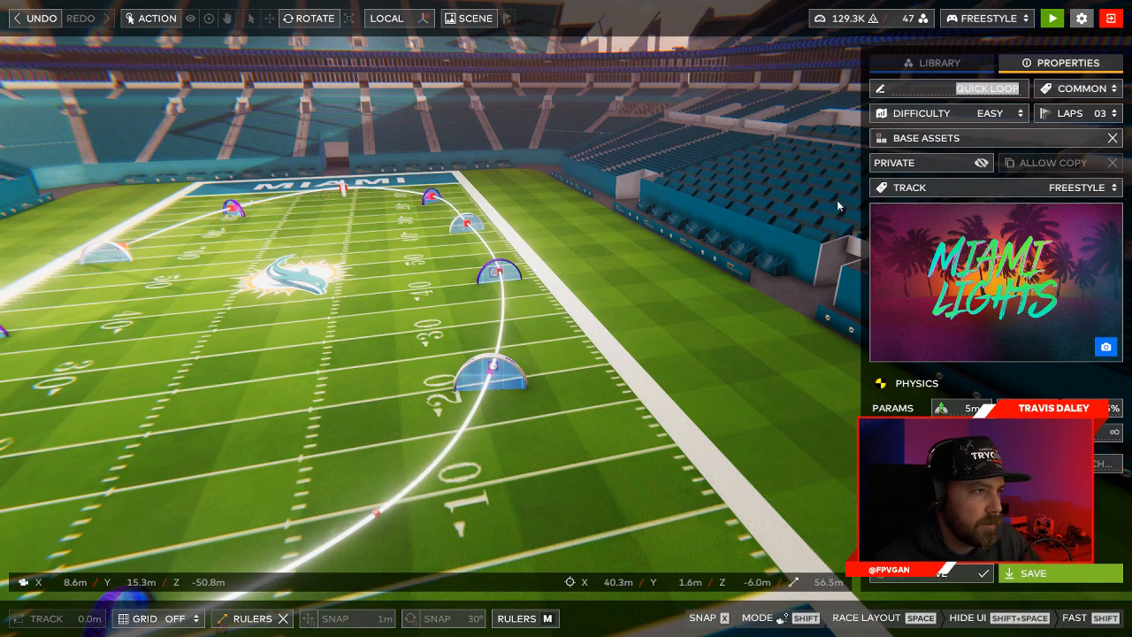
Make the track public and save it.
left_click(974, 166)
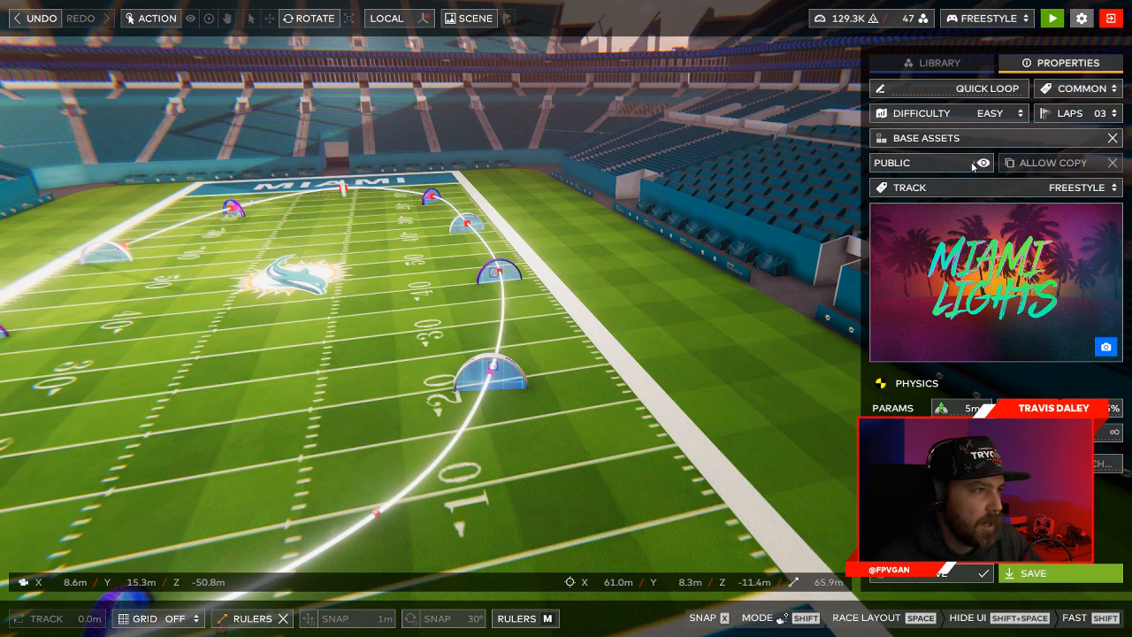
key("d")
right_click_drag(752, 187, 748, 216)
key("a")
left_click(1032, 574)
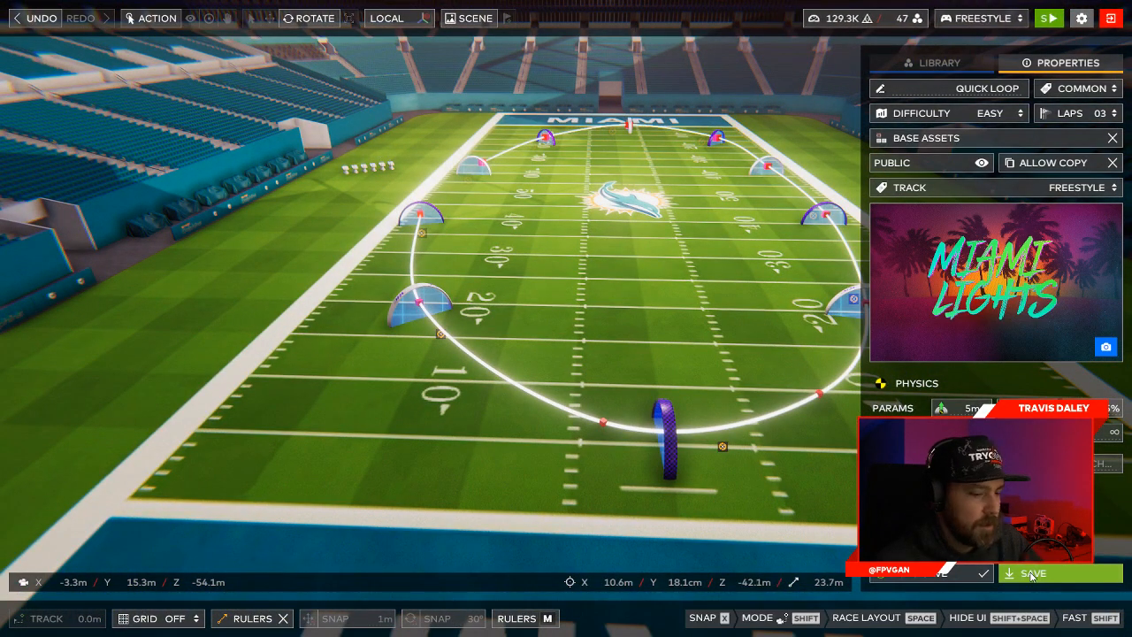